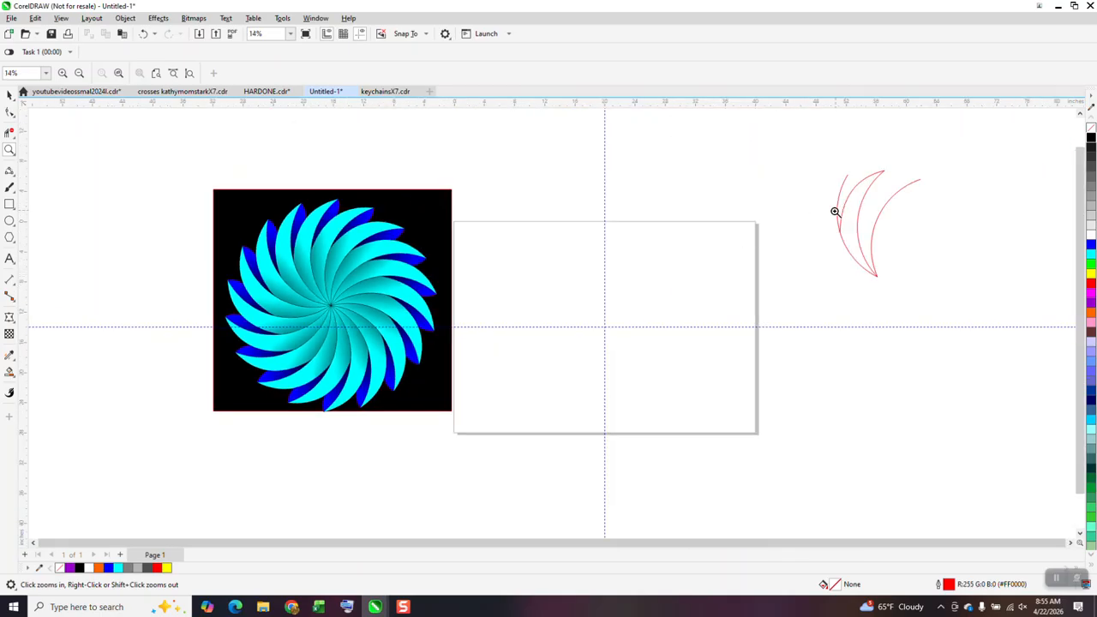
Draw a 3-point curve about 15 inches long from the guideline intersection up to the page's top edge, bowed outward
left_click(10, 171)
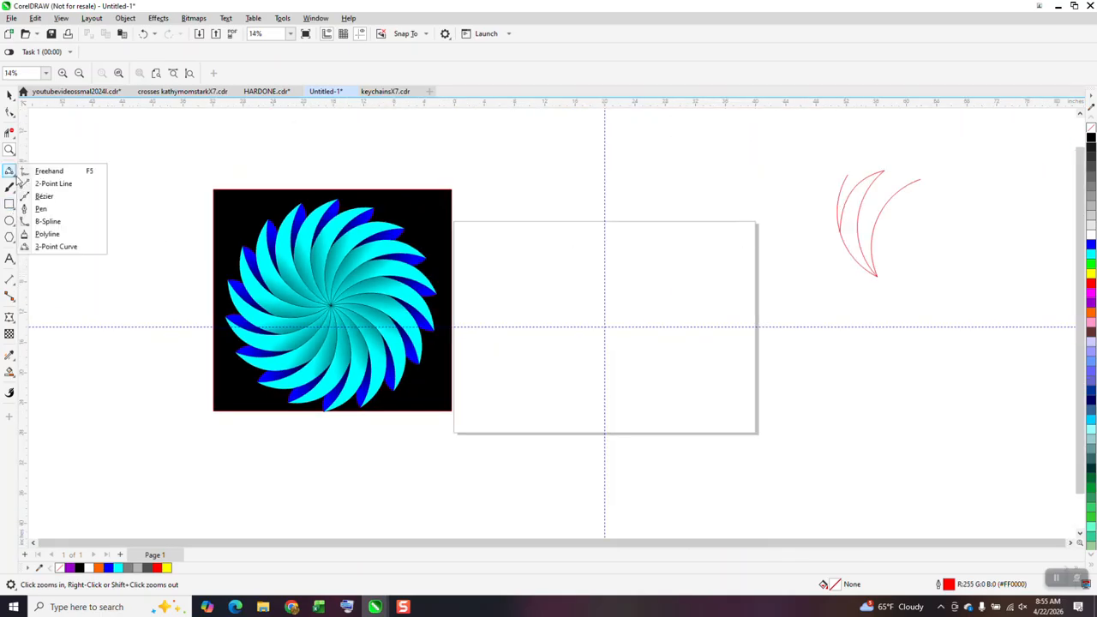
left_click(56, 247)
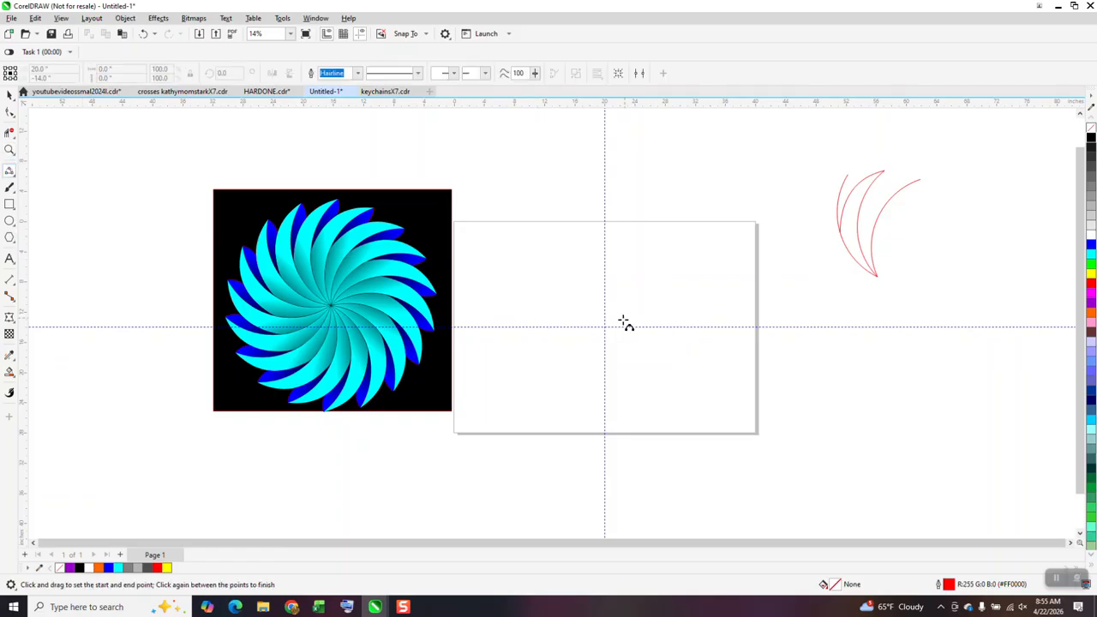
left_click_drag(605, 326, 646, 223)
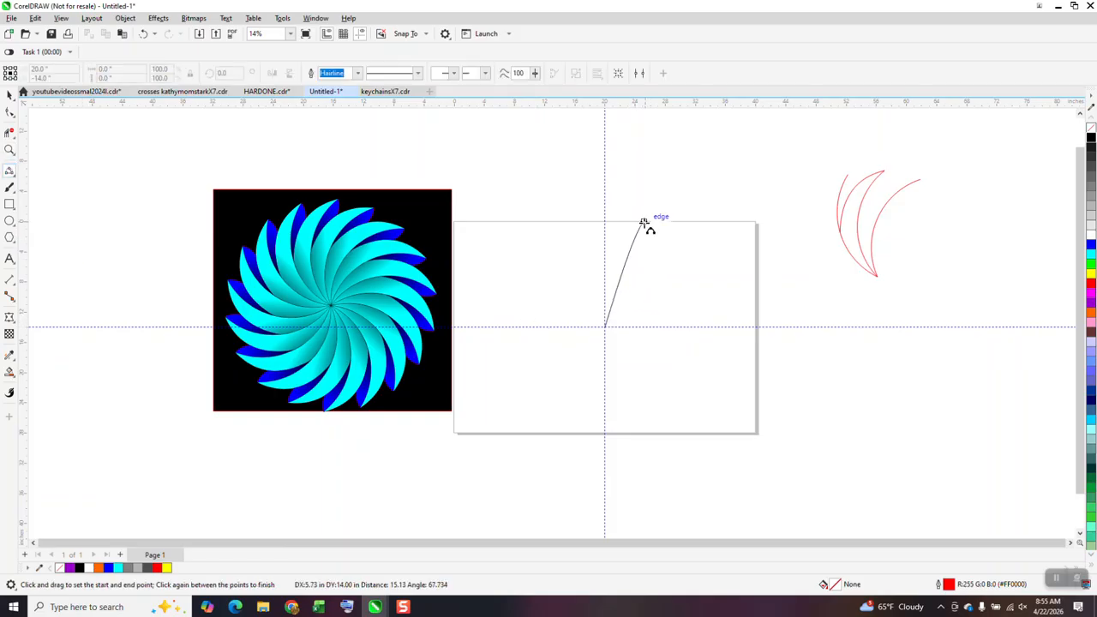
left_click(614, 272)
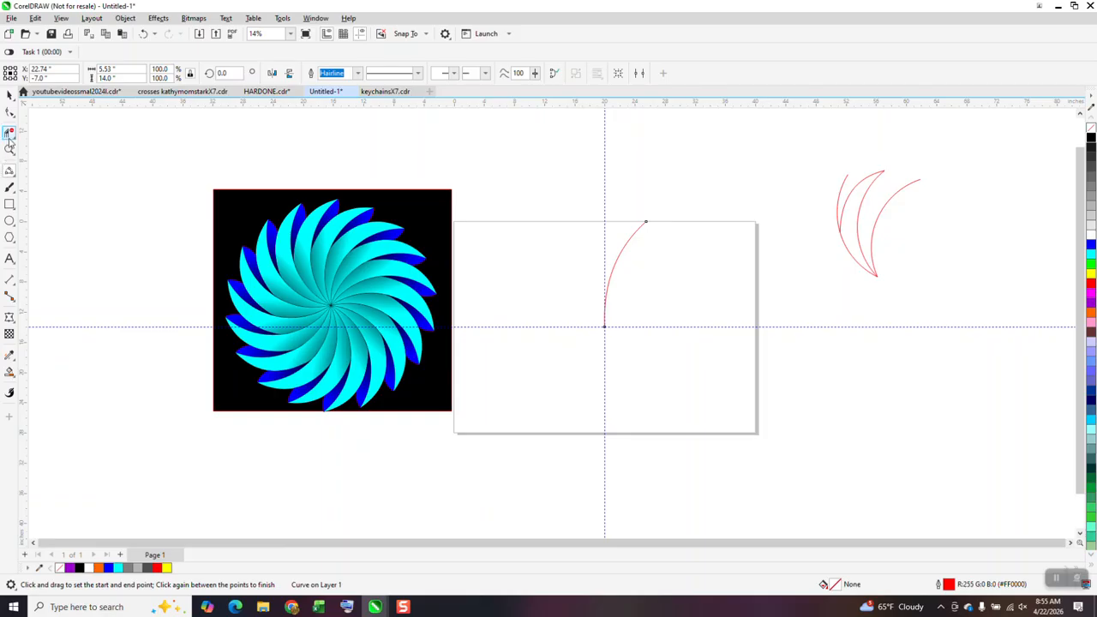
Add two rotated copies of the curve fanning out from its lower end, with the outer one at 40 degrees
left_click(9, 94)
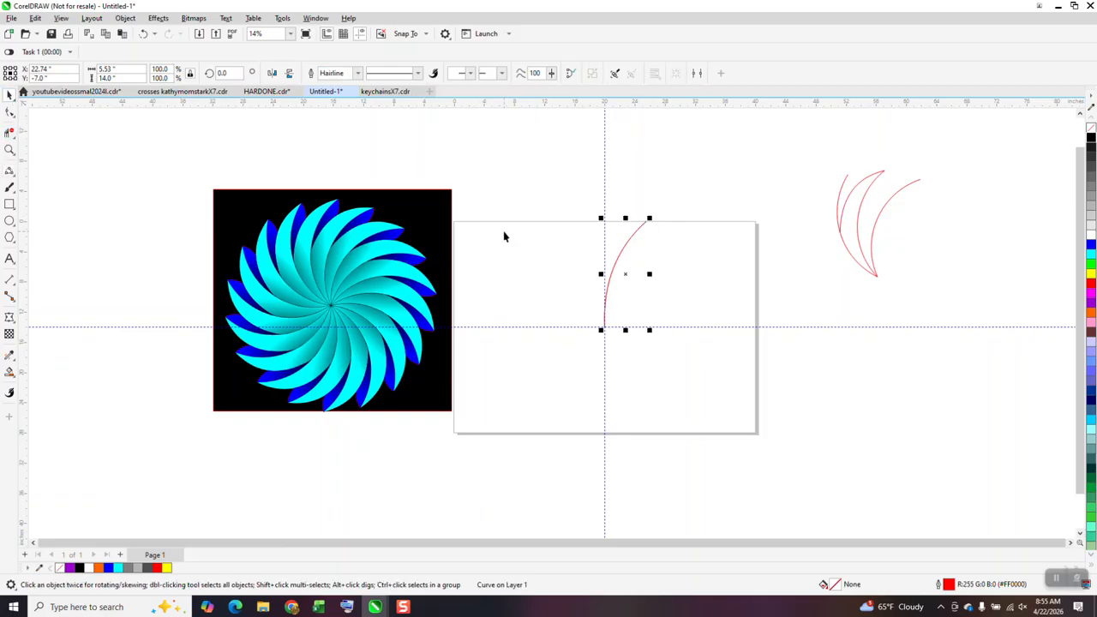
left_click(238, 72)
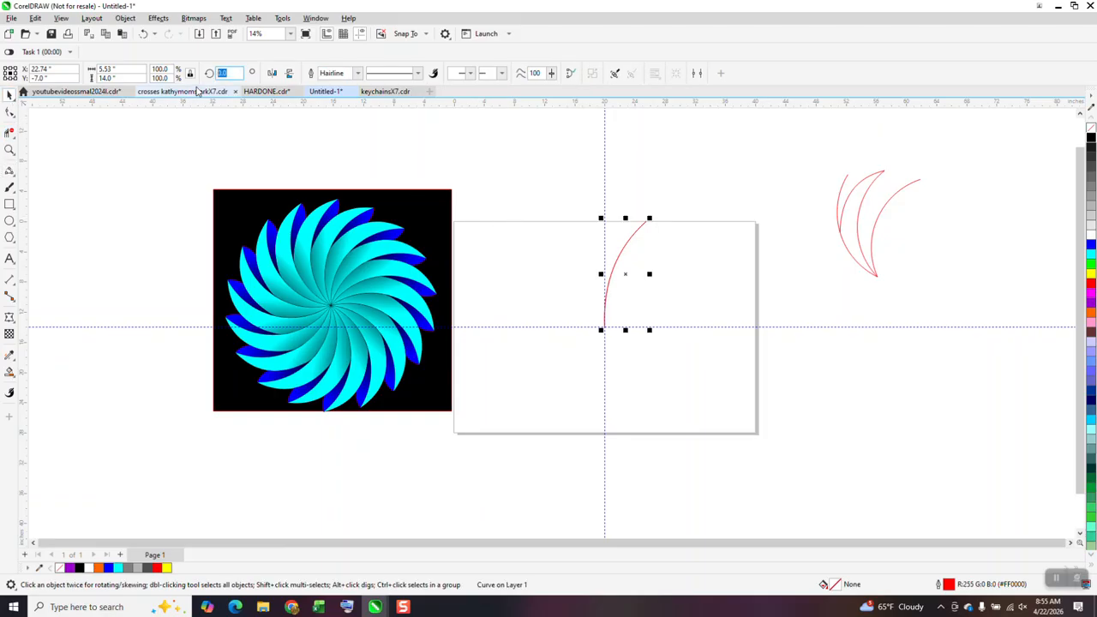
type("40")
key("Return")
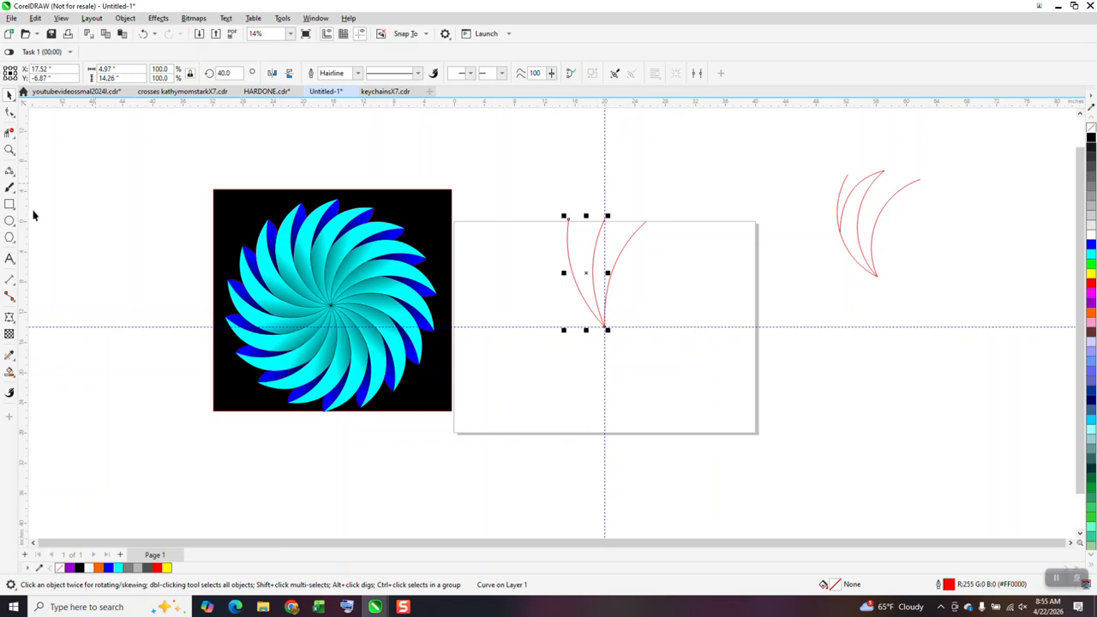
Draw a bowed 3-point curve about 10 inches long from the middle curve's upper end to the side of the outermost copy
left_click(16, 180)
left_click(38, 232)
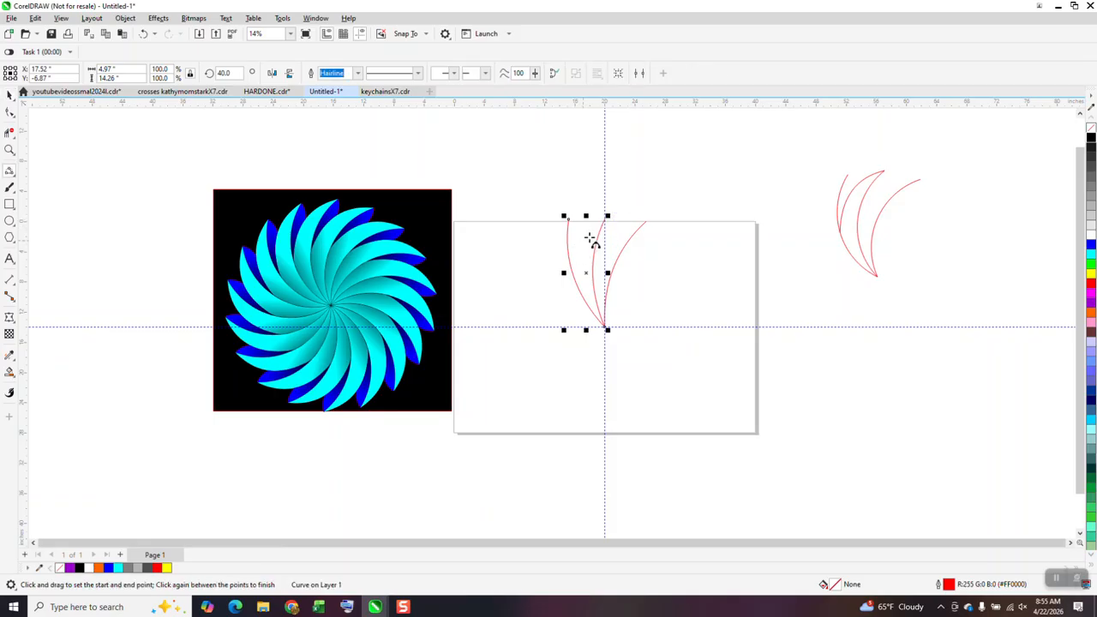
left_click_drag(607, 216, 577, 287)
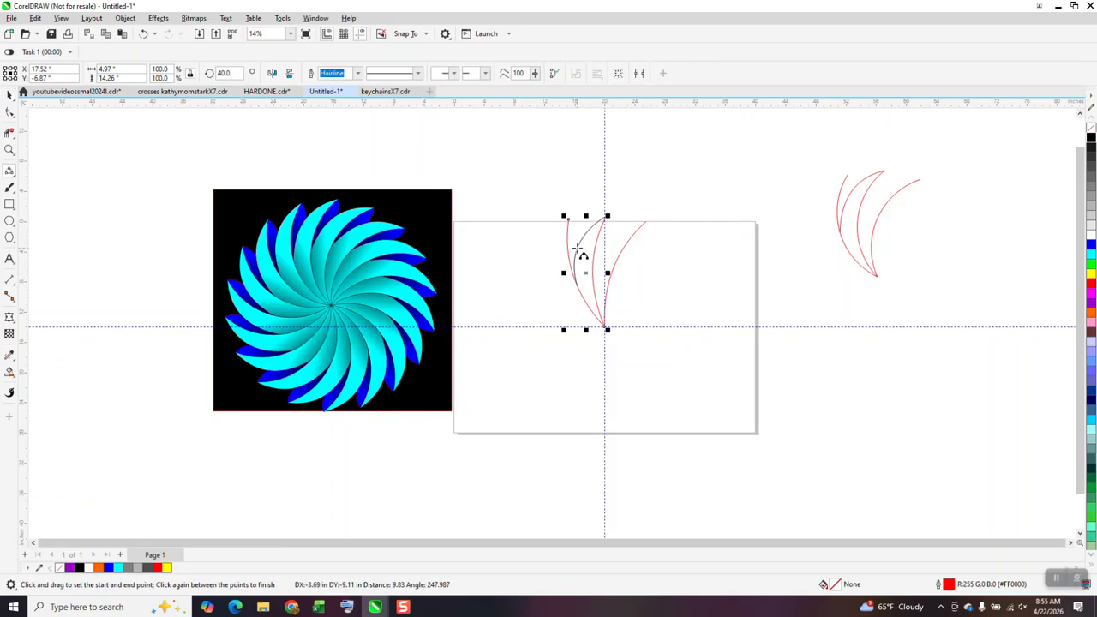
left_click(565, 259)
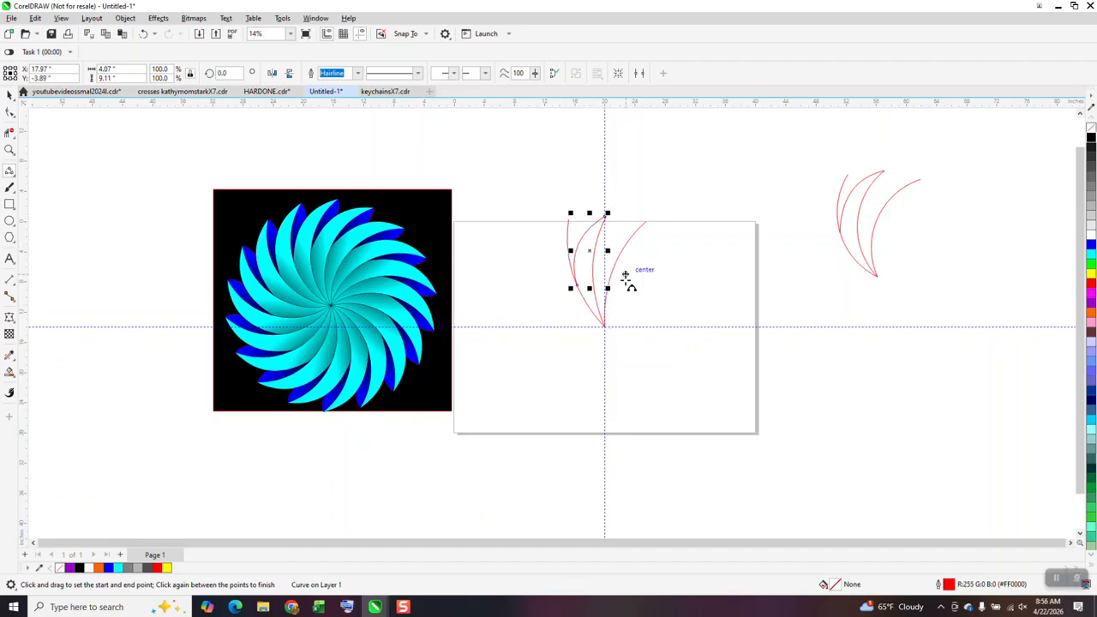
Move the upper node of the newly drawn curve onto the middle curve's upper endpoint so the crescent tip closes
left_click(10, 150)
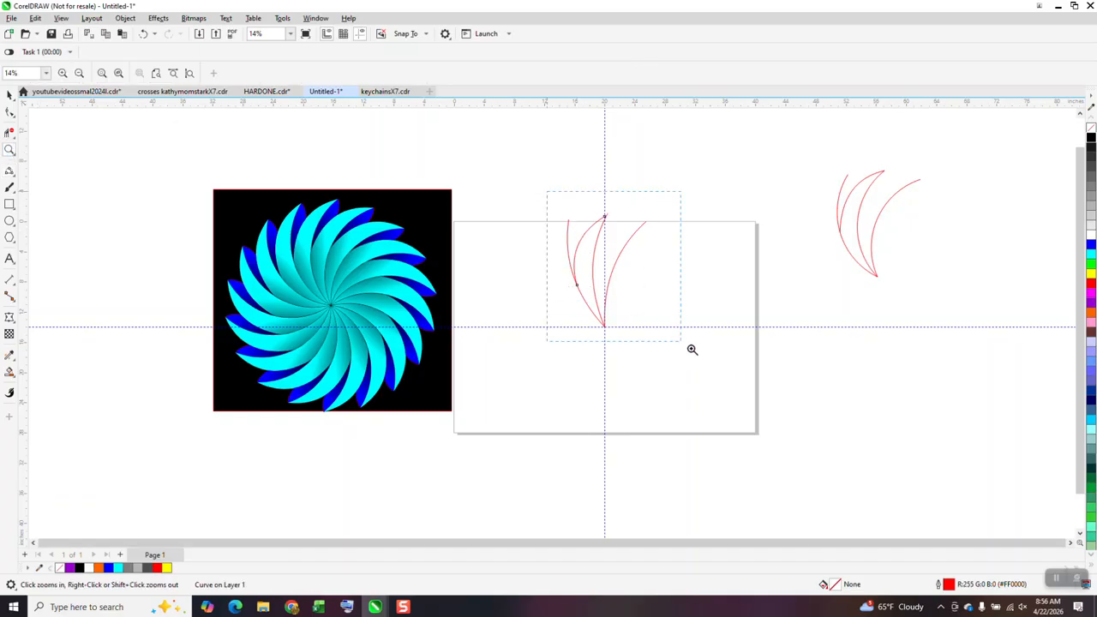
left_click(672, 336)
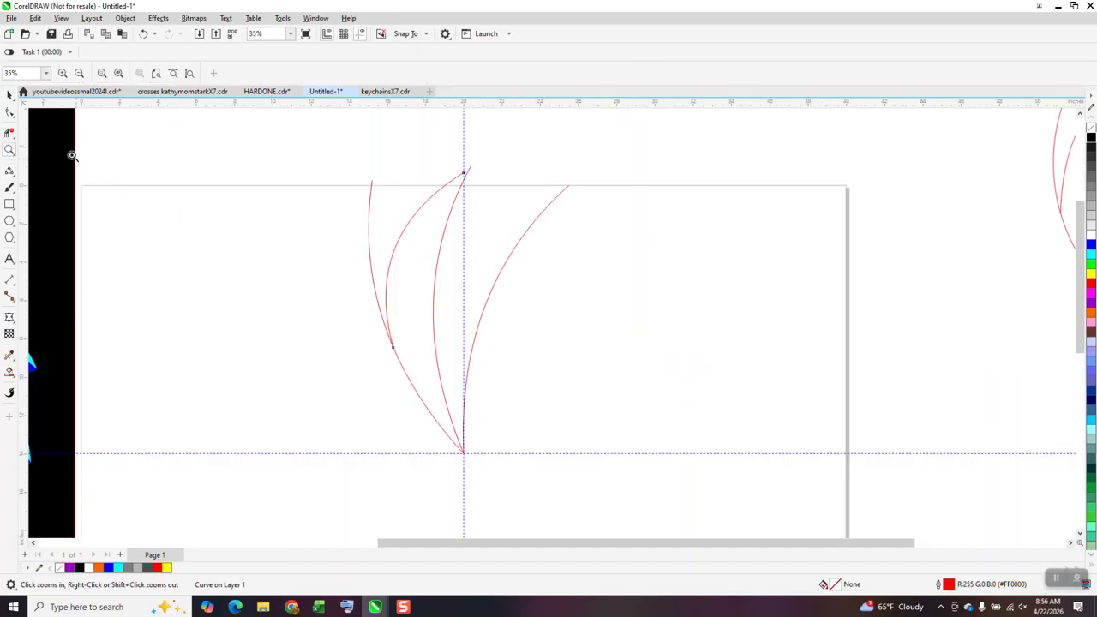
left_click(14, 175)
left_click(52, 246)
scroll(330, 287, "down", 2)
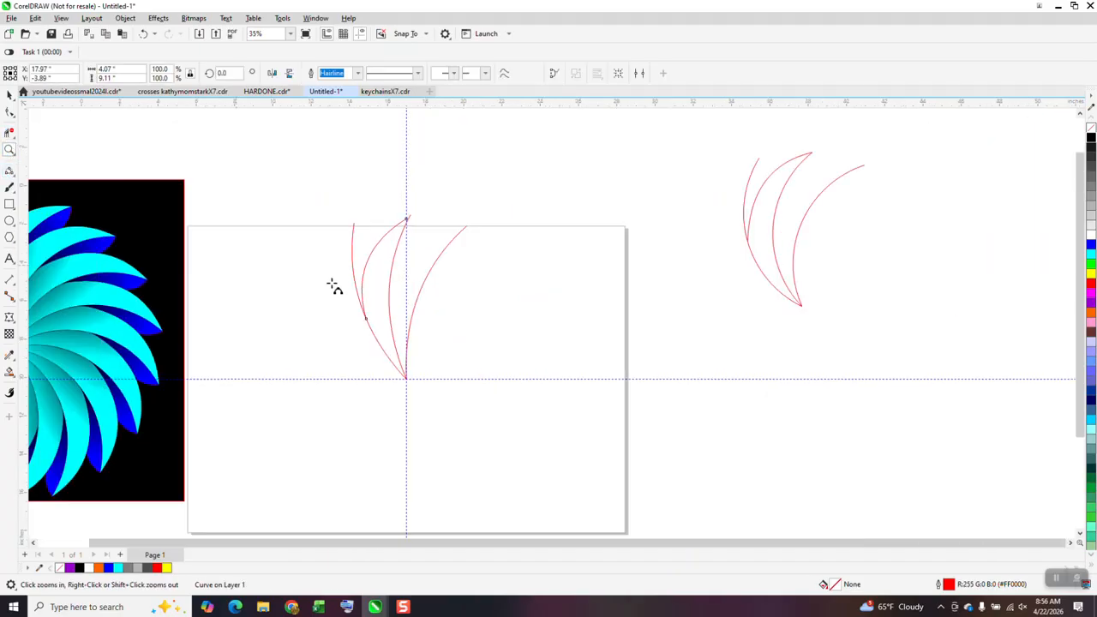
left_click(9, 150)
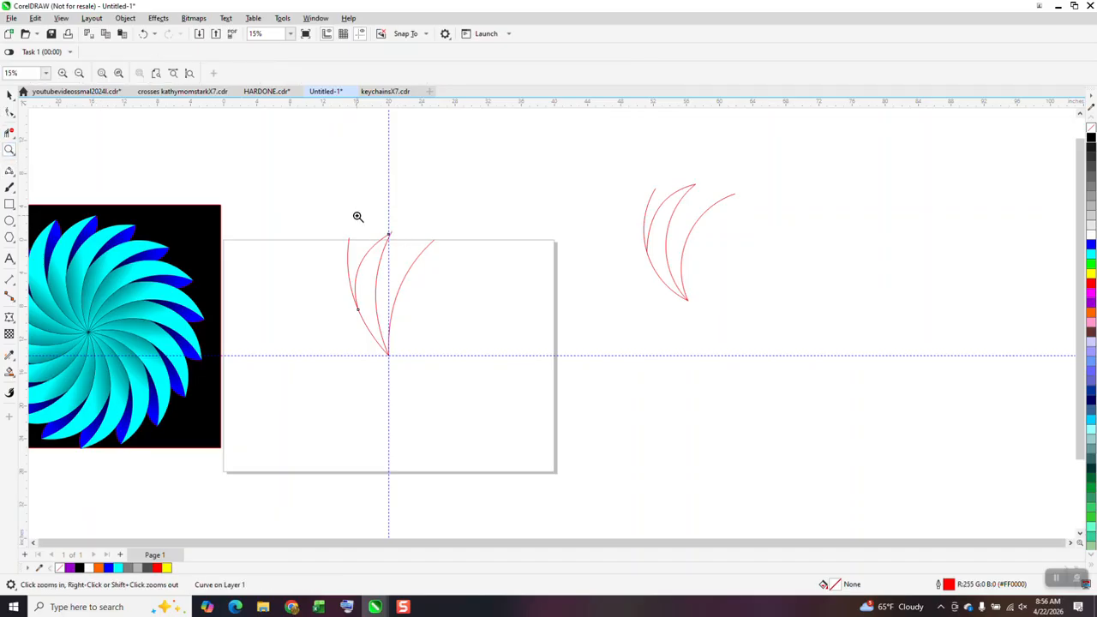
left_click_drag(357, 215, 529, 299)
key("F10")
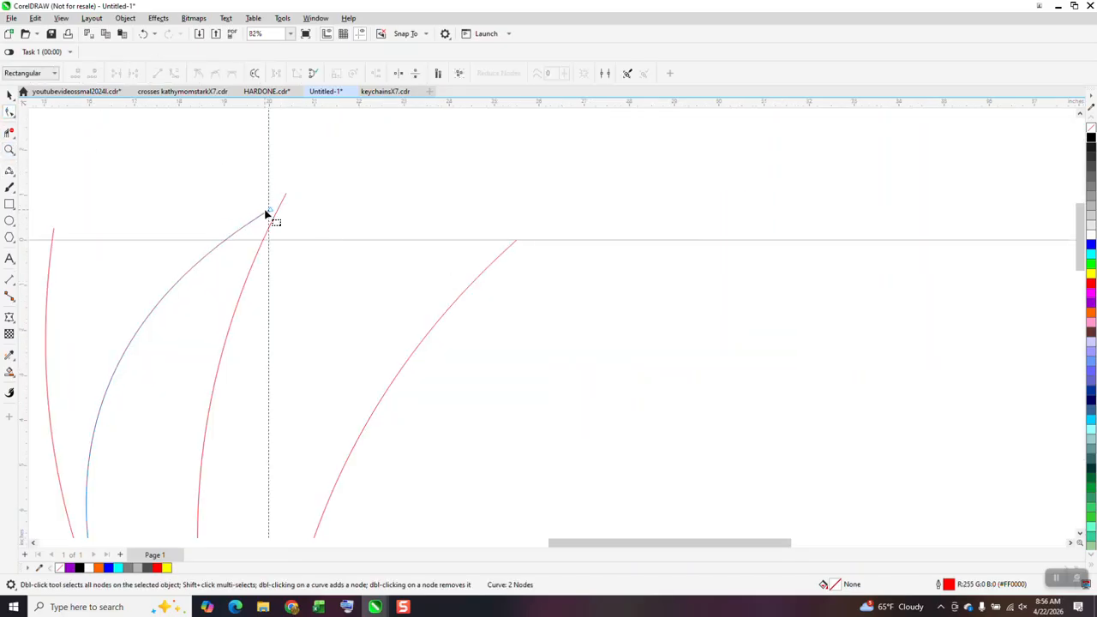
left_click_drag(269, 214, 288, 194)
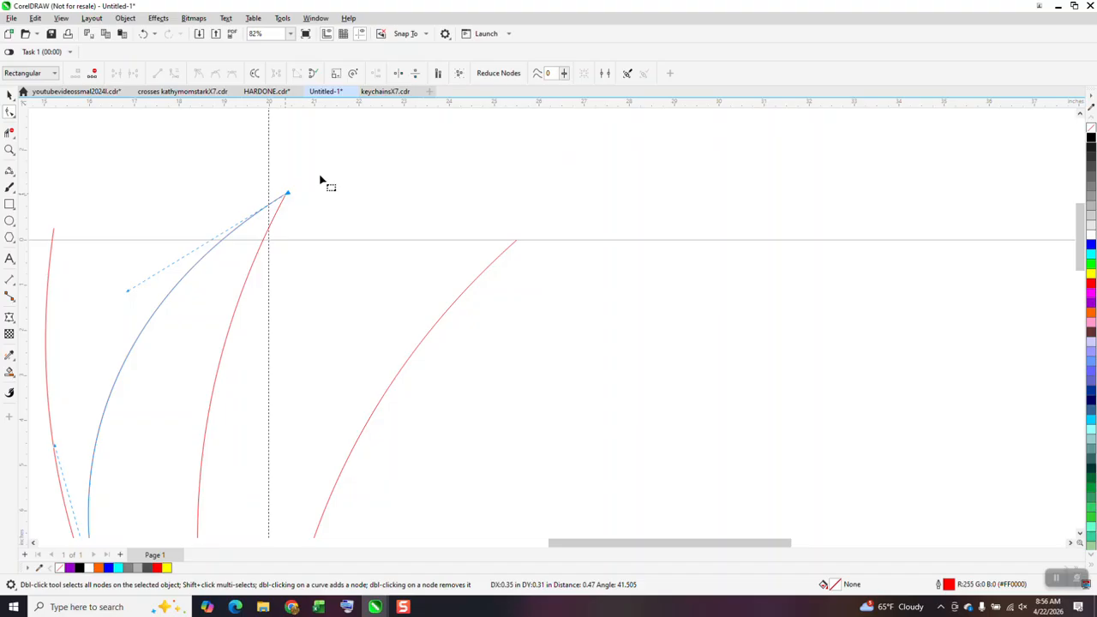
Draw a short 3-point curve about 6 inches long from the crescent's tip to the side of the middle curve
scroll(291, 171, "down", 2)
scroll(244, 152, "down", 1)
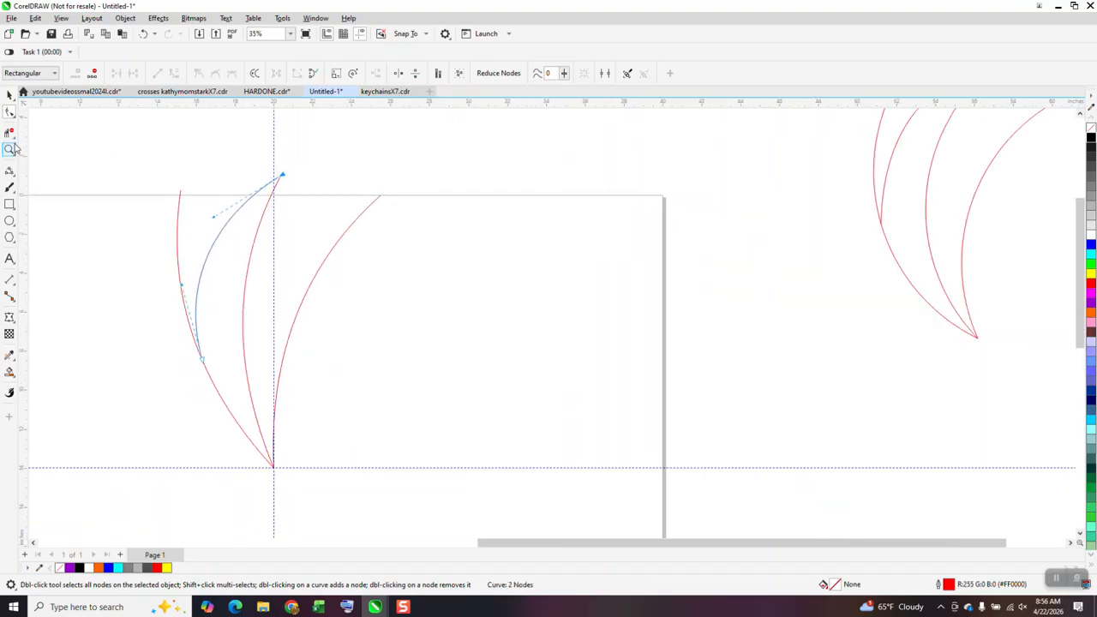
left_click(13, 179)
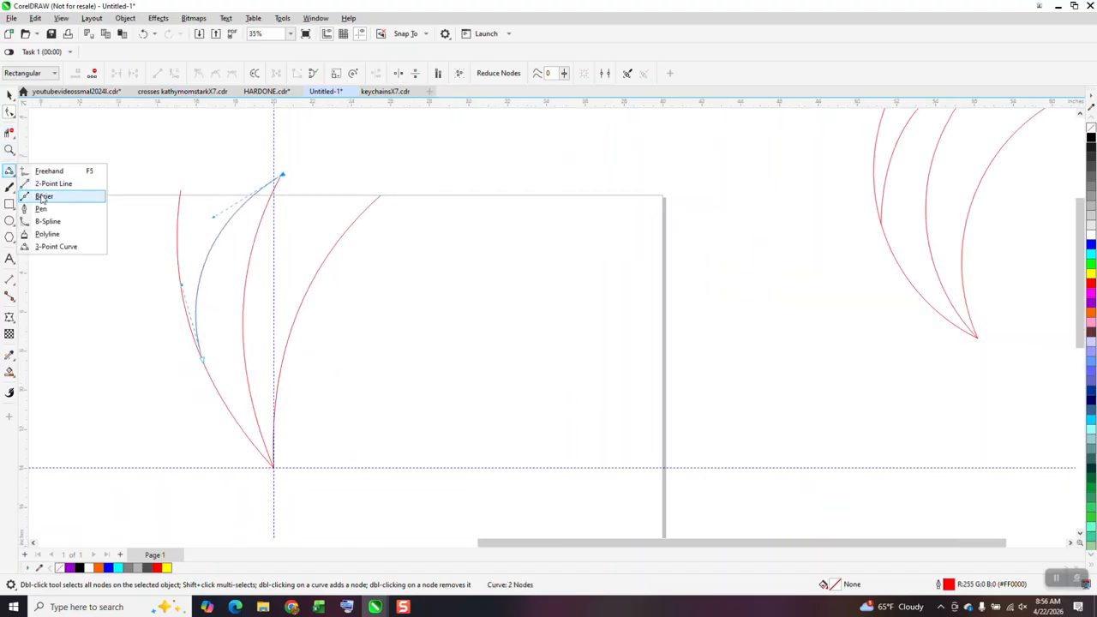
left_click(47, 232)
scroll(286, 243, "down", 3)
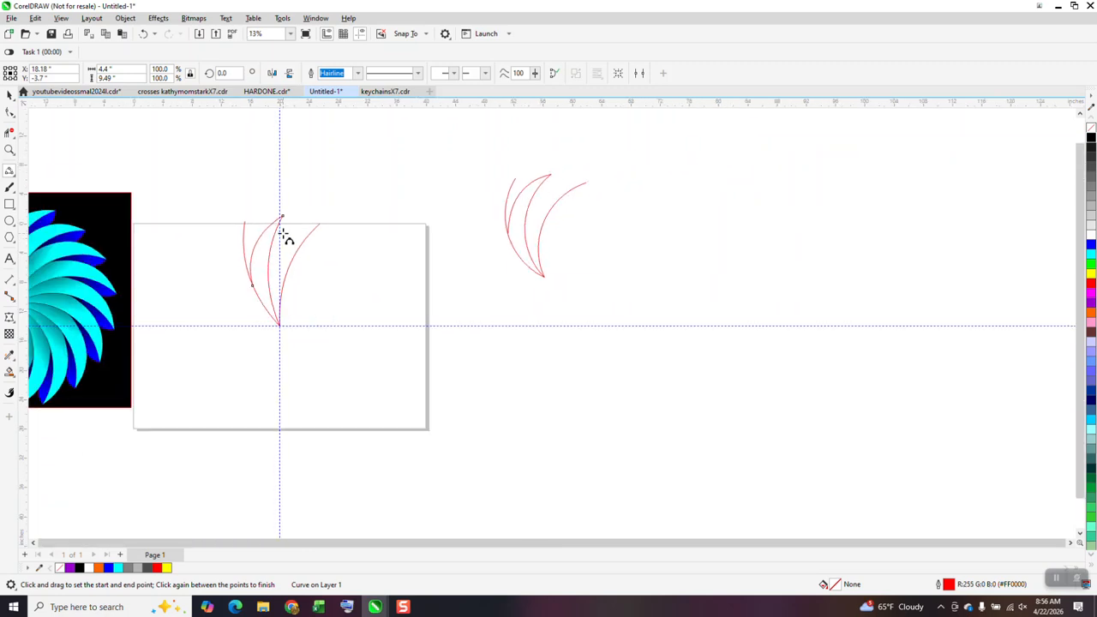
left_click_drag(283, 216, 279, 245)
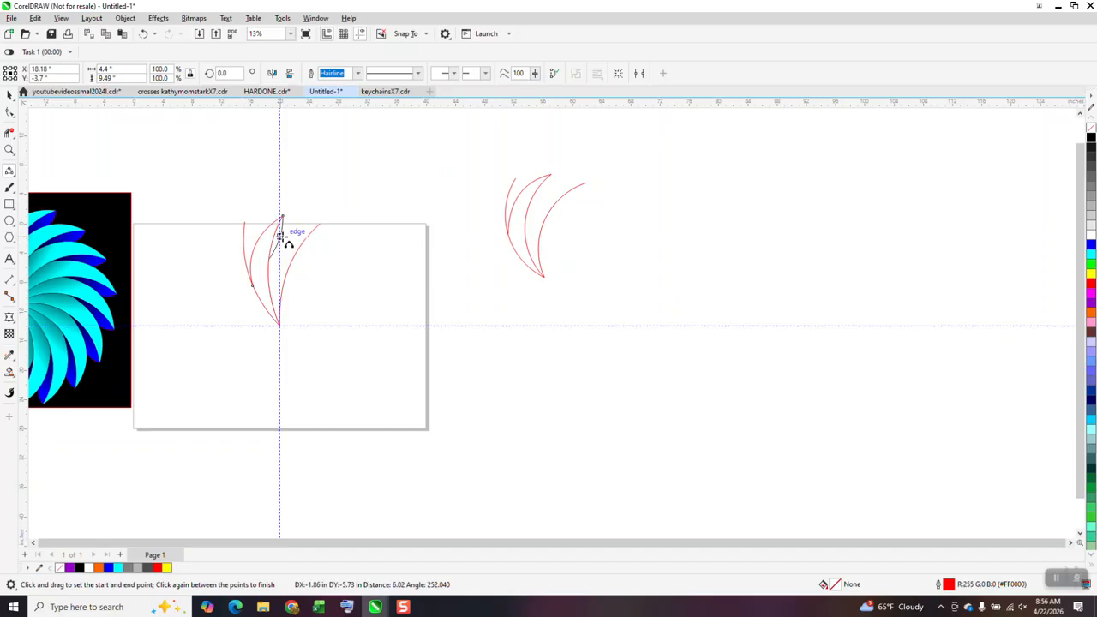
left_click(286, 233)
Smart-fill the crescent and the small tip region with black and no outline, moving each filled shape beside the construction curves
key("space")
left_click_drag(217, 187, 433, 398)
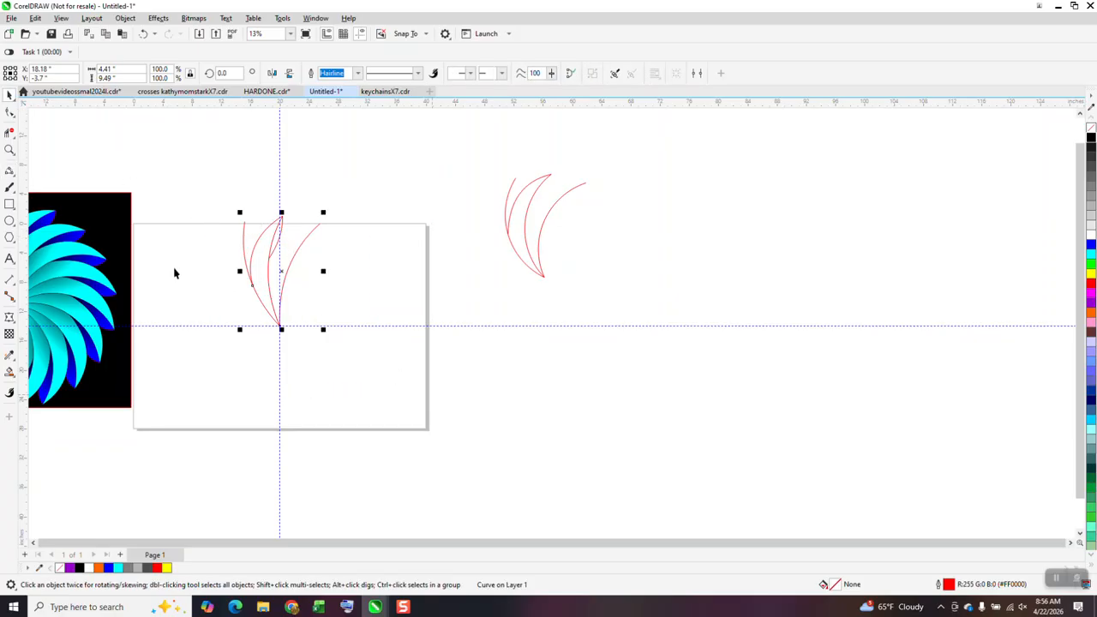
left_click(10, 372)
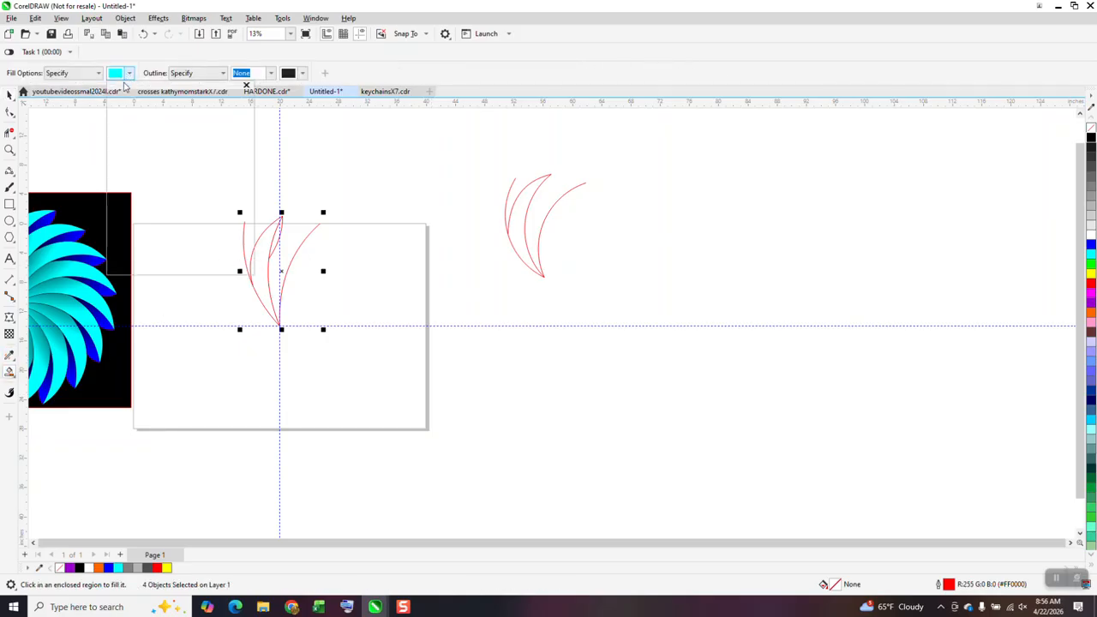
left_click(129, 74)
left_click(123, 131)
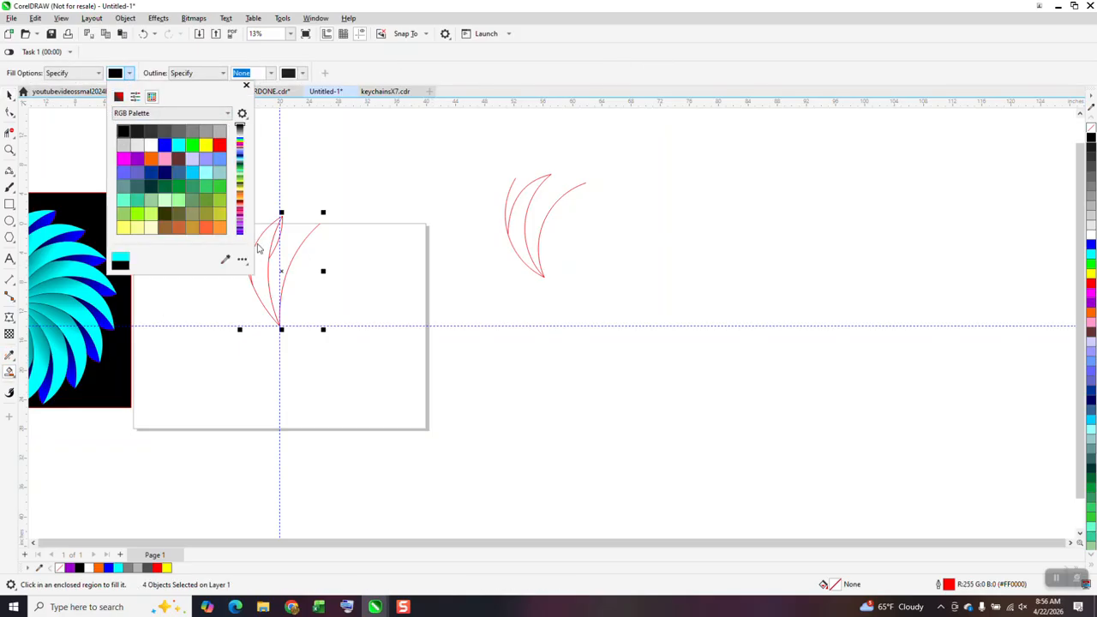
left_click(261, 245)
left_click(262, 248)
key("Right")
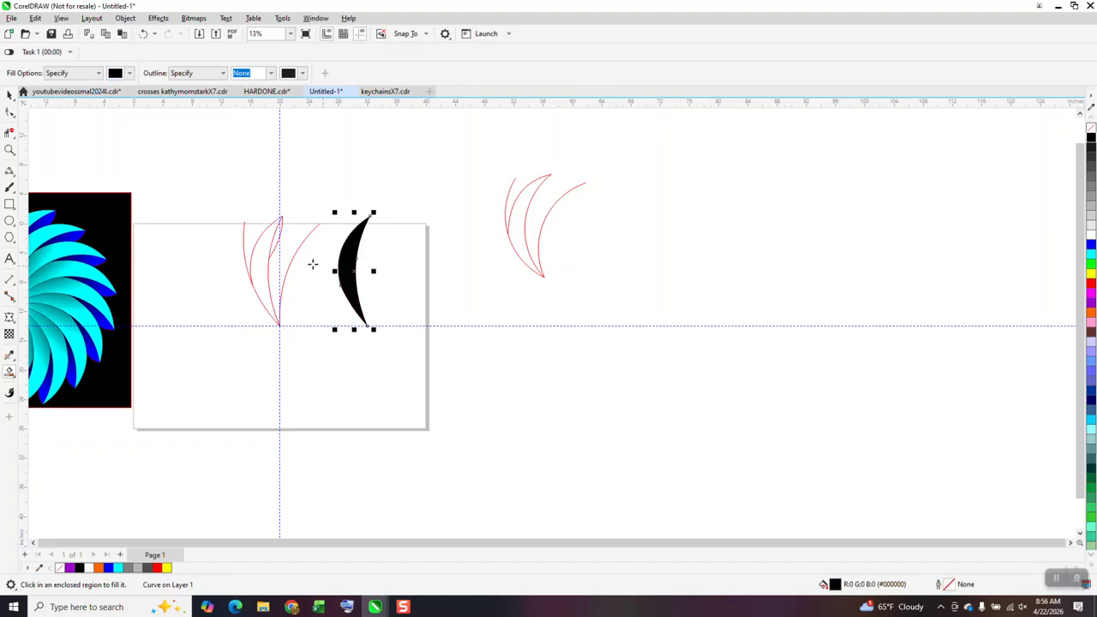
left_click(277, 241)
key("Right")
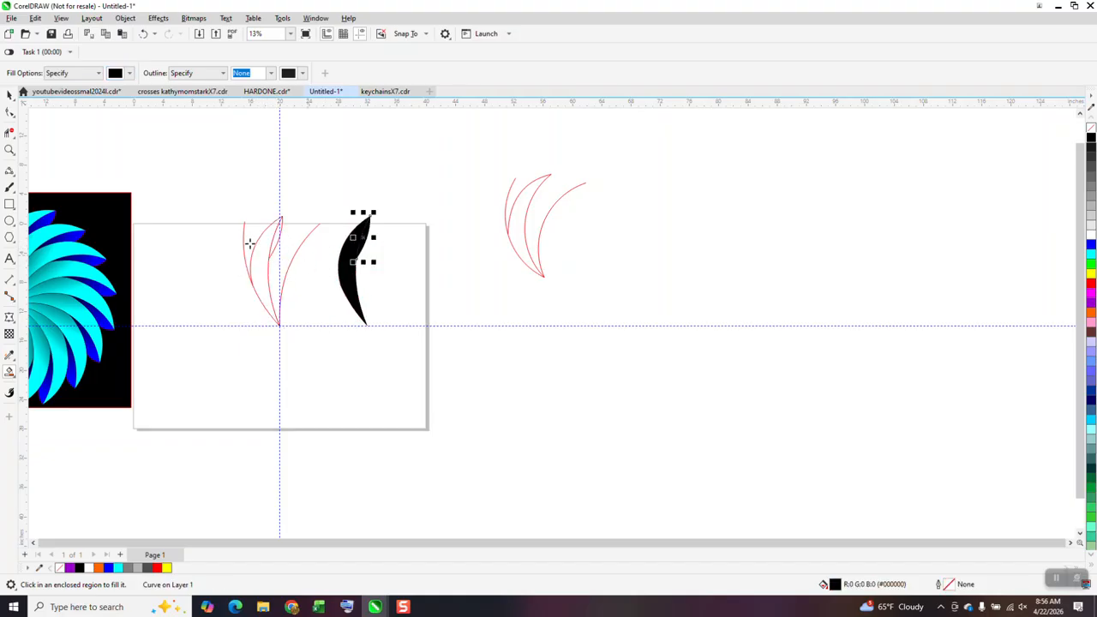
Move the red construction curves away from the guideline intersection to the empty area beyond the page
left_click(10, 95)
left_click_drag(241, 200, 333, 338)
key("Right")
key("Right")
key("Right")
key("Right")
key("Right")
Give the two black shapes no fill and a black hairline outline, and move them back to the guideline intersection
left_click_drag(322, 185, 382, 338)
left_click(1090, 134)
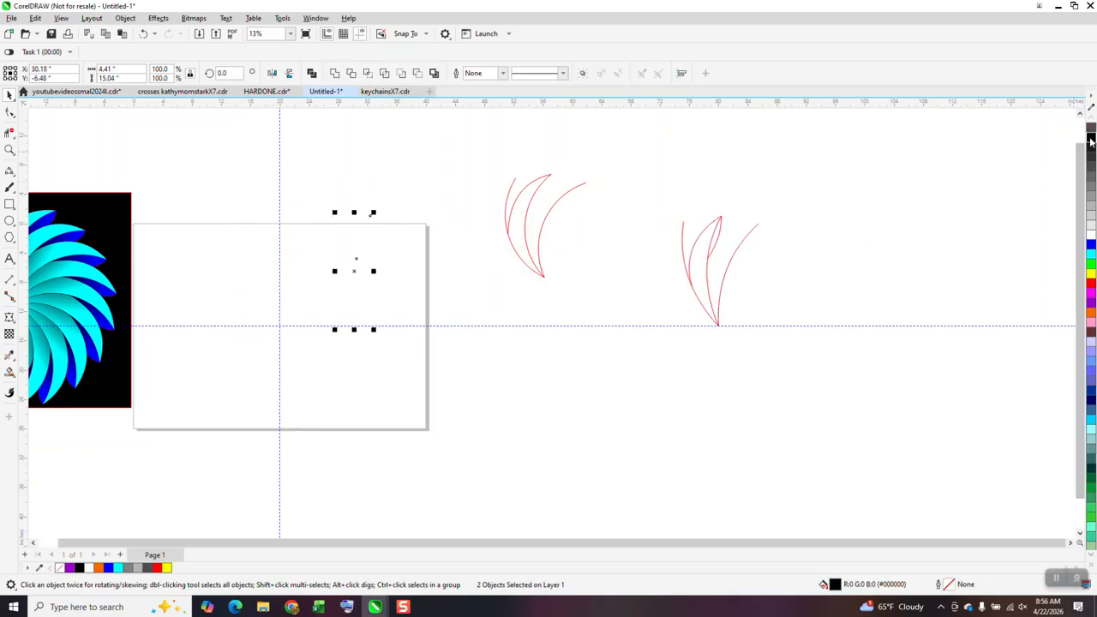
right_click(1091, 138)
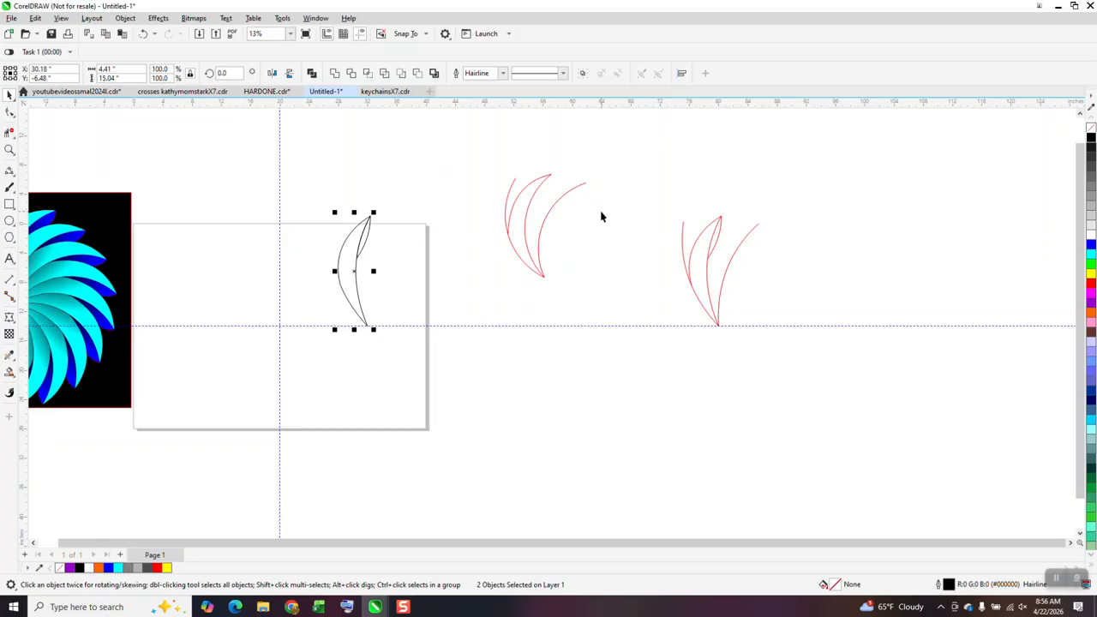
key("Left")
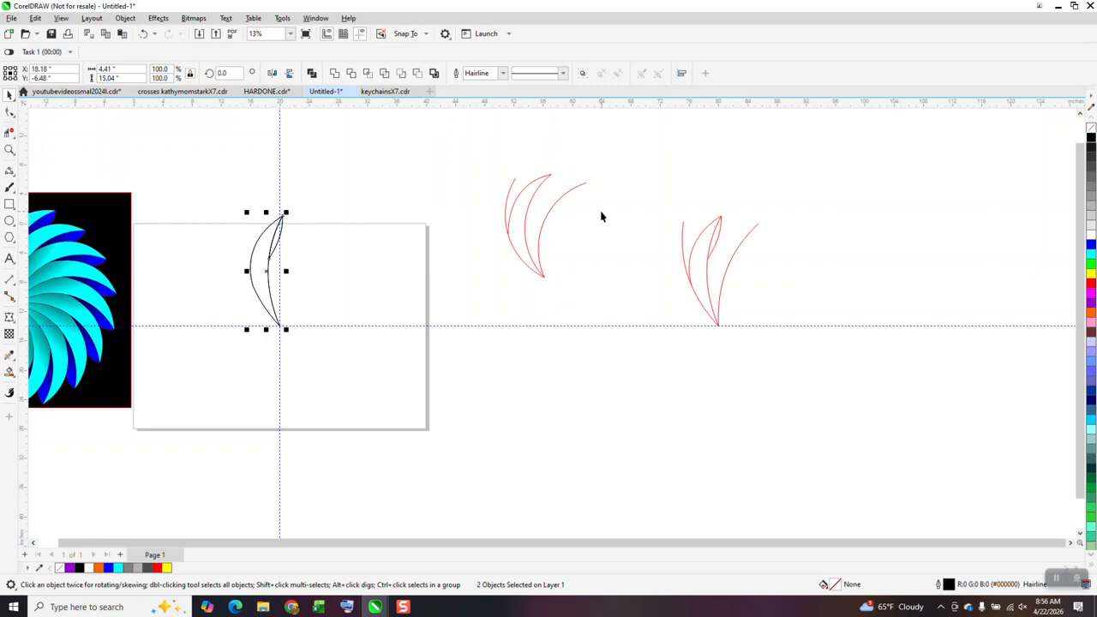
Group the outlined crescent and its small tip shape
left_click(601, 215)
left_click_drag(228, 170, 373, 361)
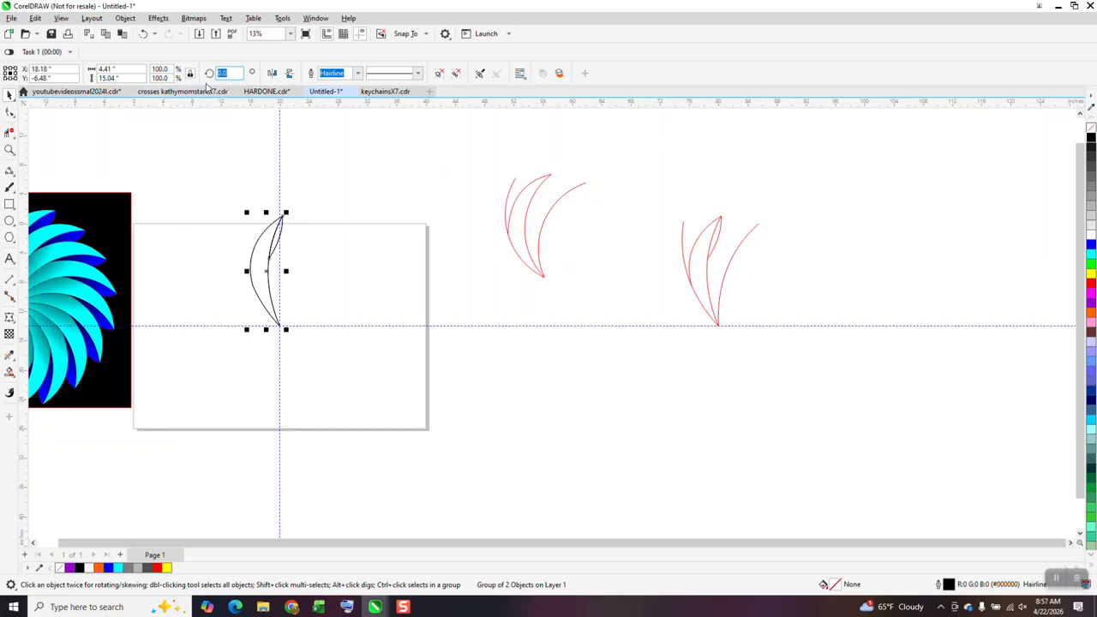
Try a copy of the petal group rotated 20 degrees about its lower tip, and undo it
key("Return")
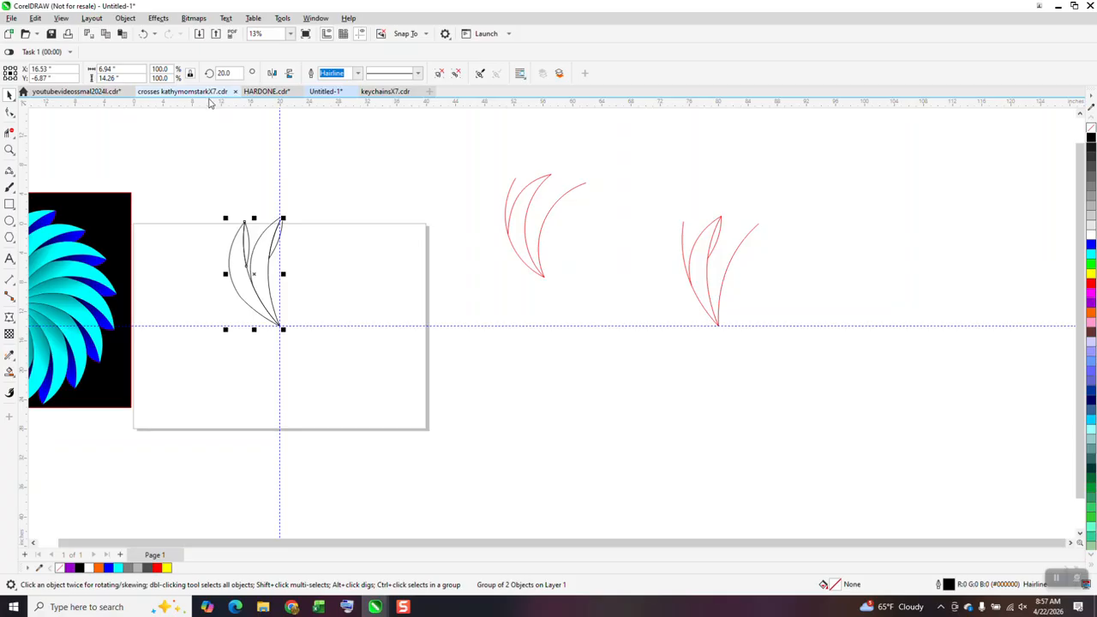
left_click(9, 150)
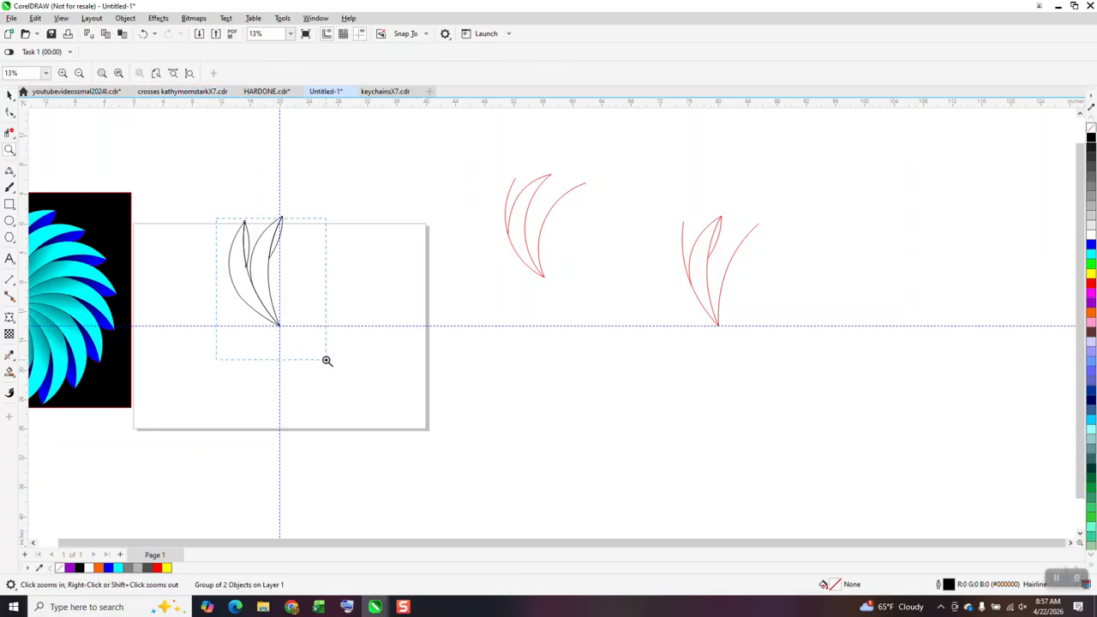
left_click_drag(326, 361, 326, 360)
scroll(423, 316, "down", 2)
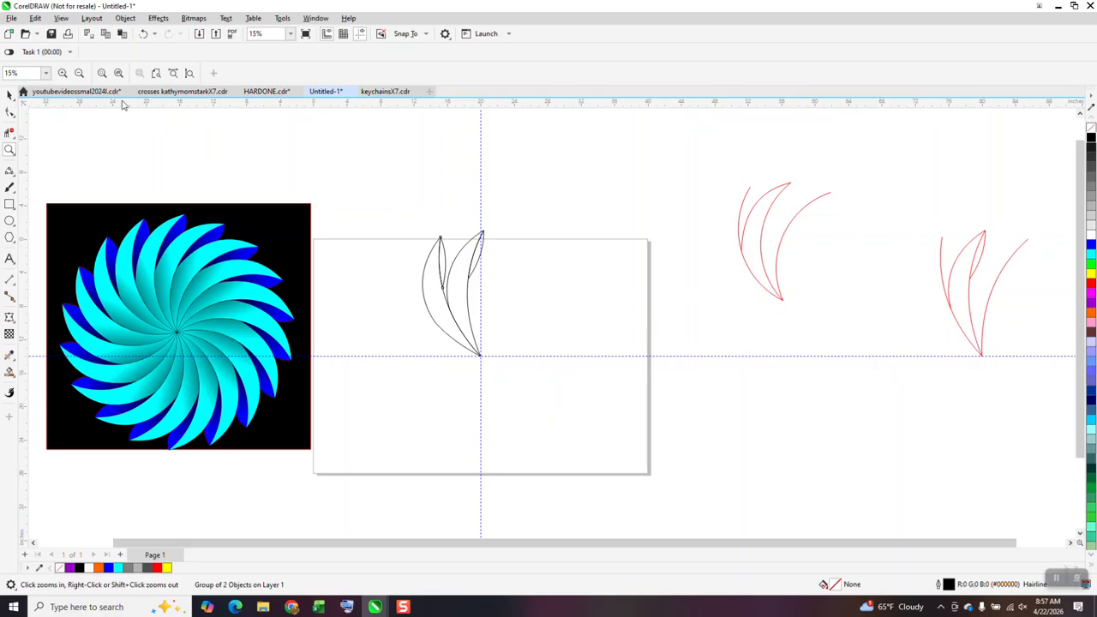
left_click(144, 35)
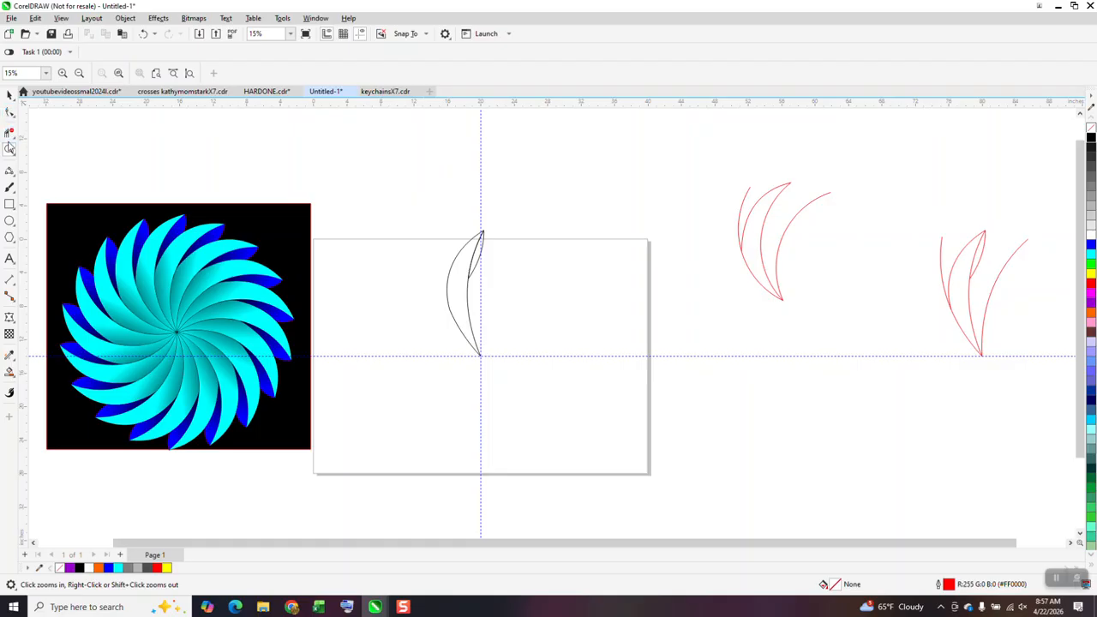
Ungroup the outlined petal group at the guideline intersection
left_click_drag(611, 429, 611, 429)
left_click(9, 112)
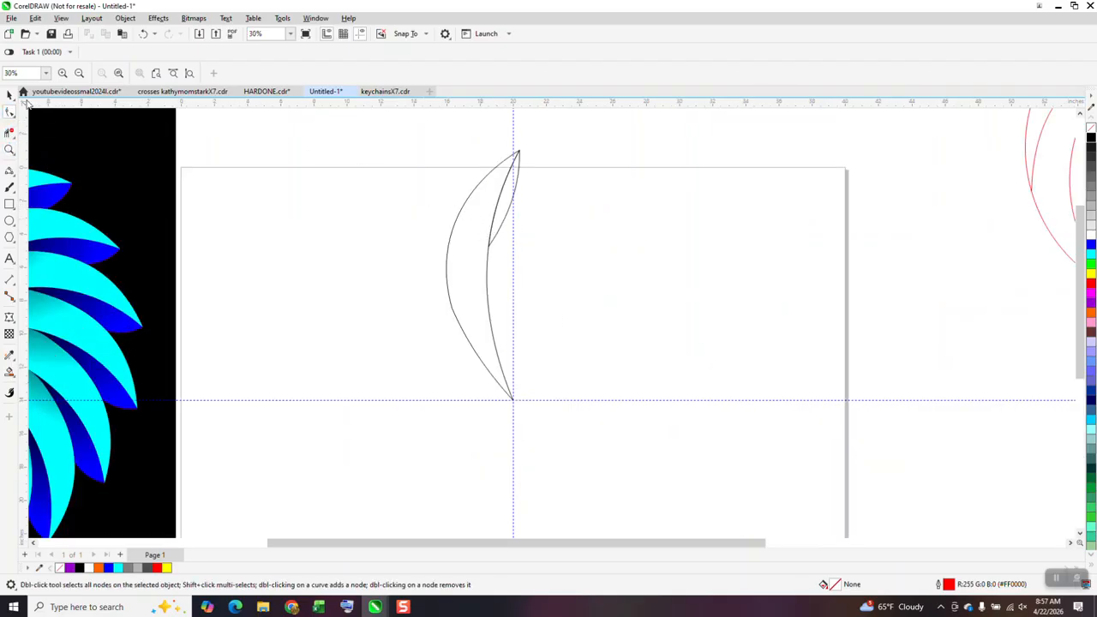
key("space")
left_click(497, 226)
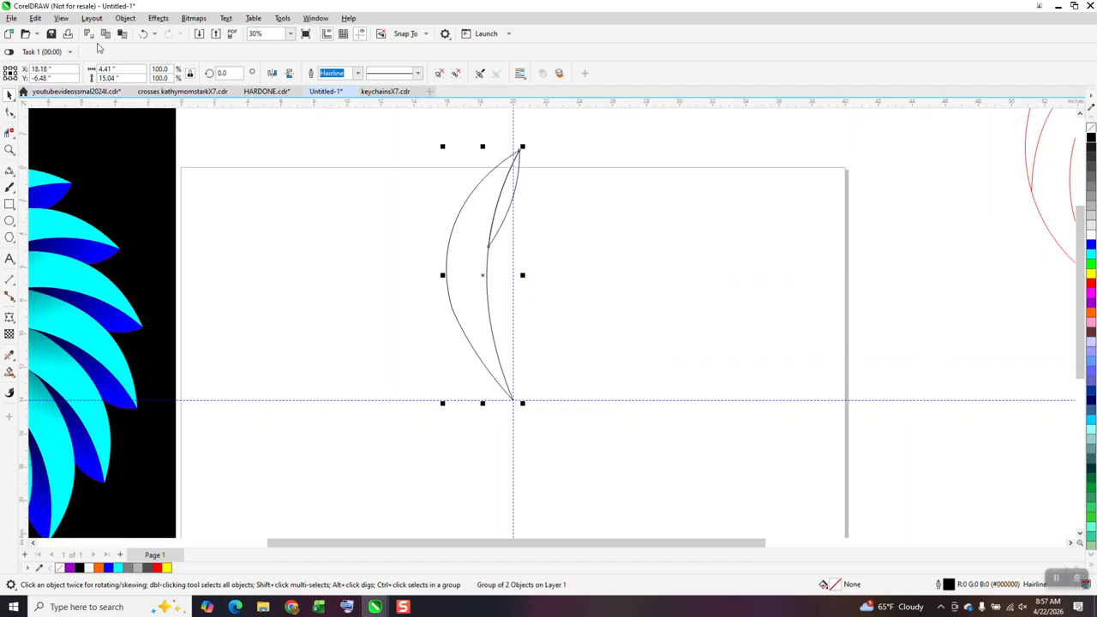
left_click(121, 18)
mouse_move(185, 214)
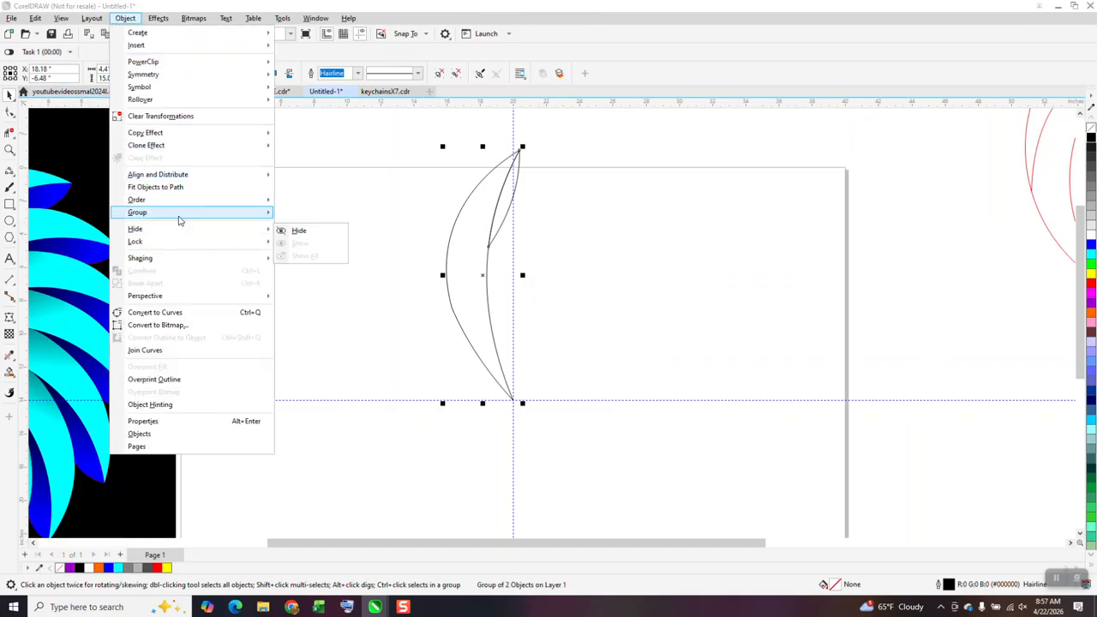
left_click(276, 226)
Try moving the crescent's inner-edge node outward and removing the small tip shape, and undo these edits
key("space")
left_click_drag(494, 343, 497, 324)
left_click(483, 296)
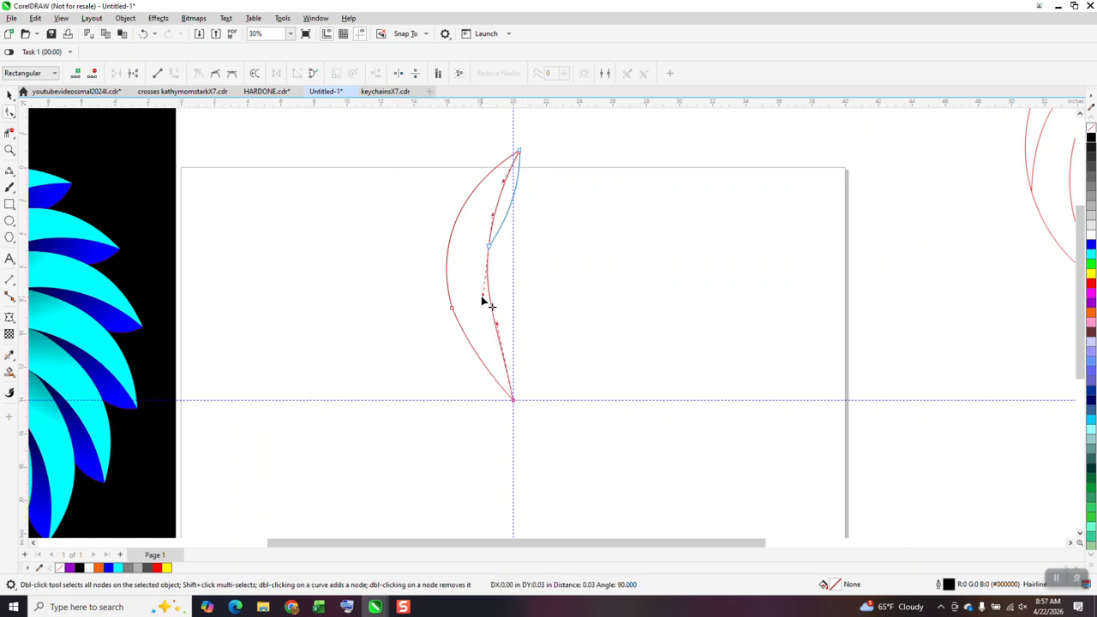
left_click_drag(491, 250, 571, 249)
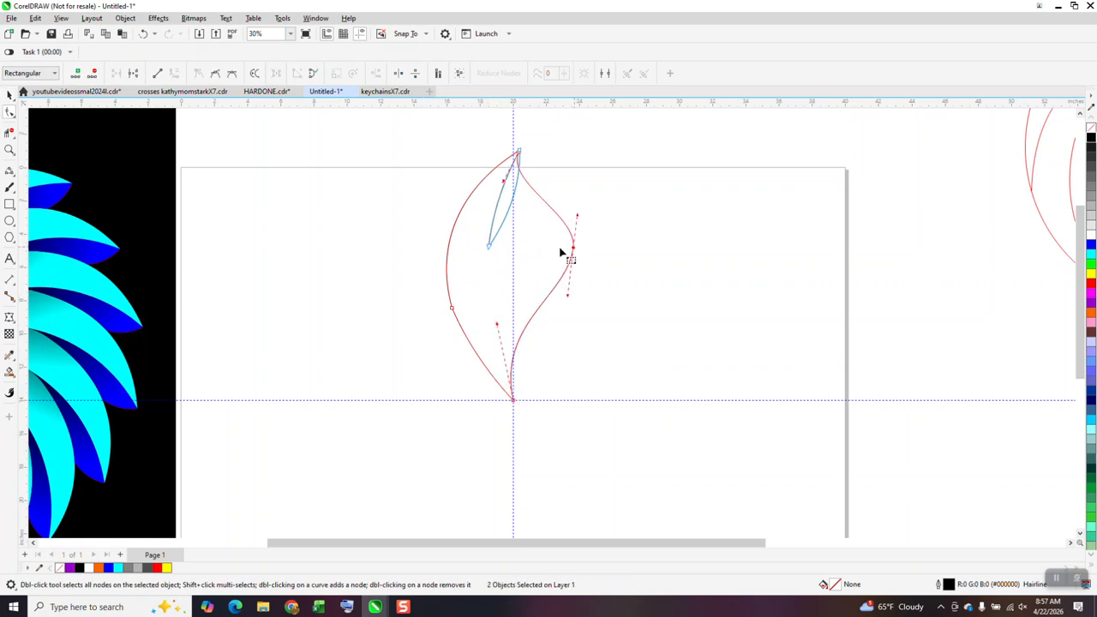
double_click(489, 247)
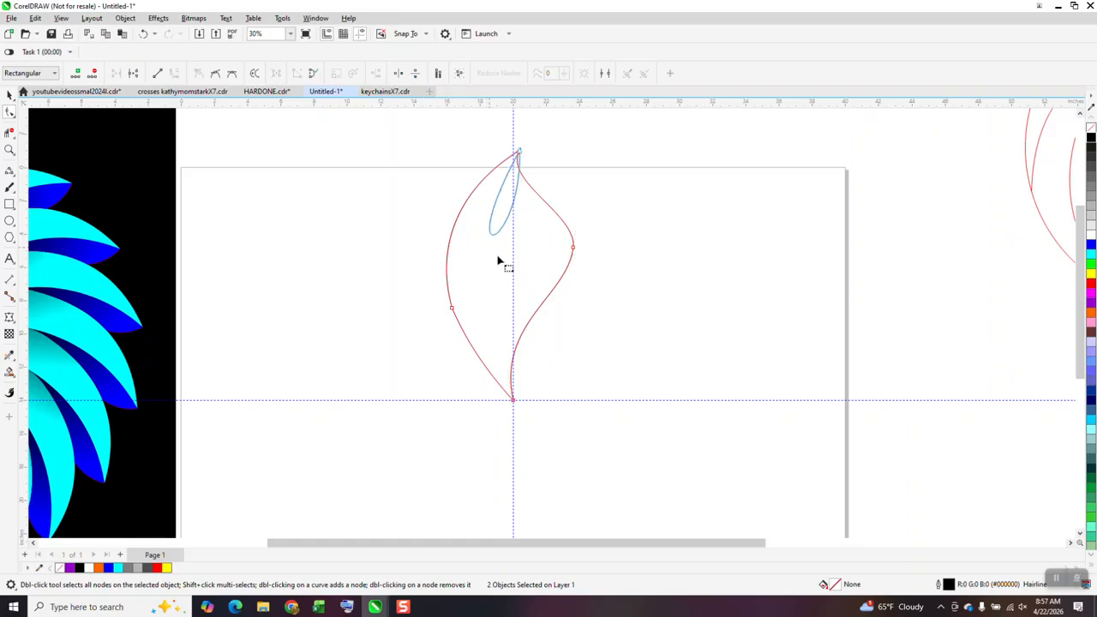
left_click(520, 152)
key("Delete")
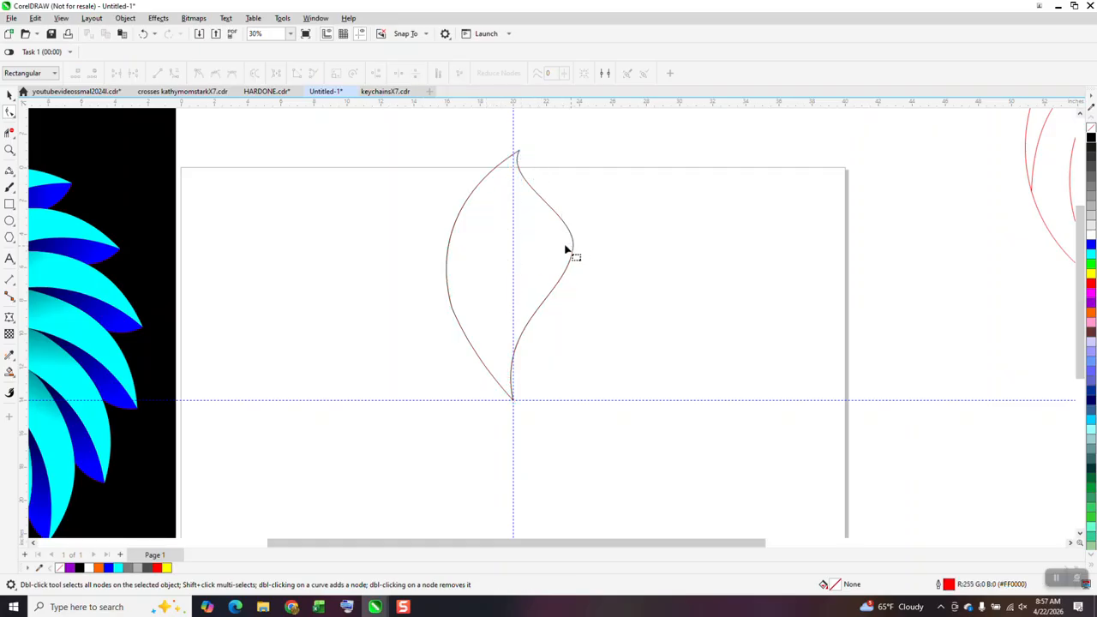
left_click(143, 35)
left_click(143, 34)
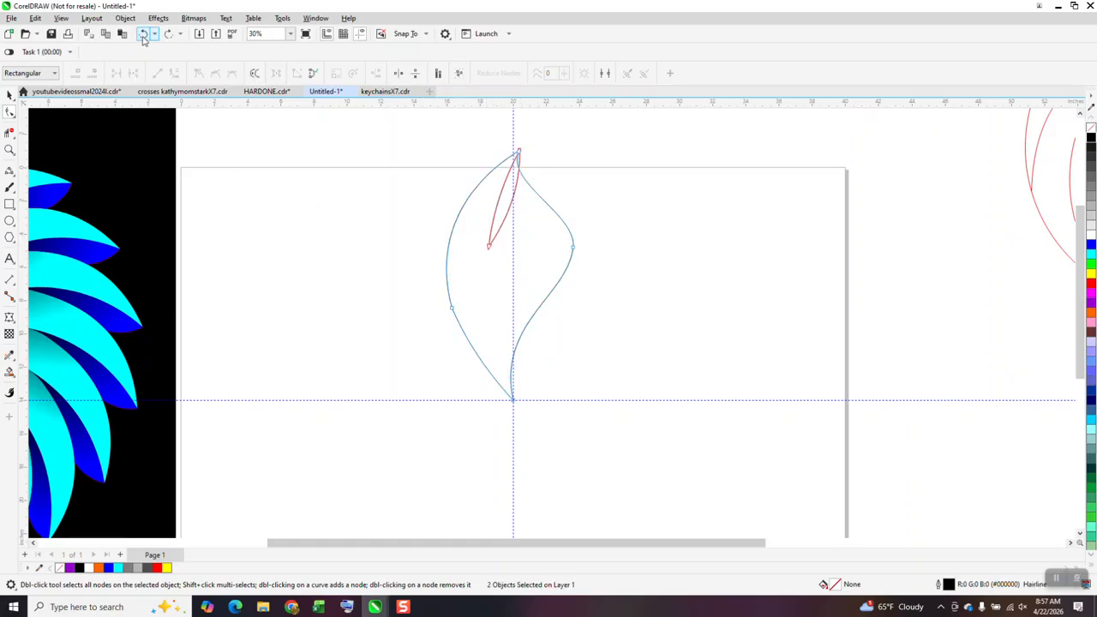
left_click(143, 34)
left_click_drag(565, 148, 482, 272)
key("ctrl+z")
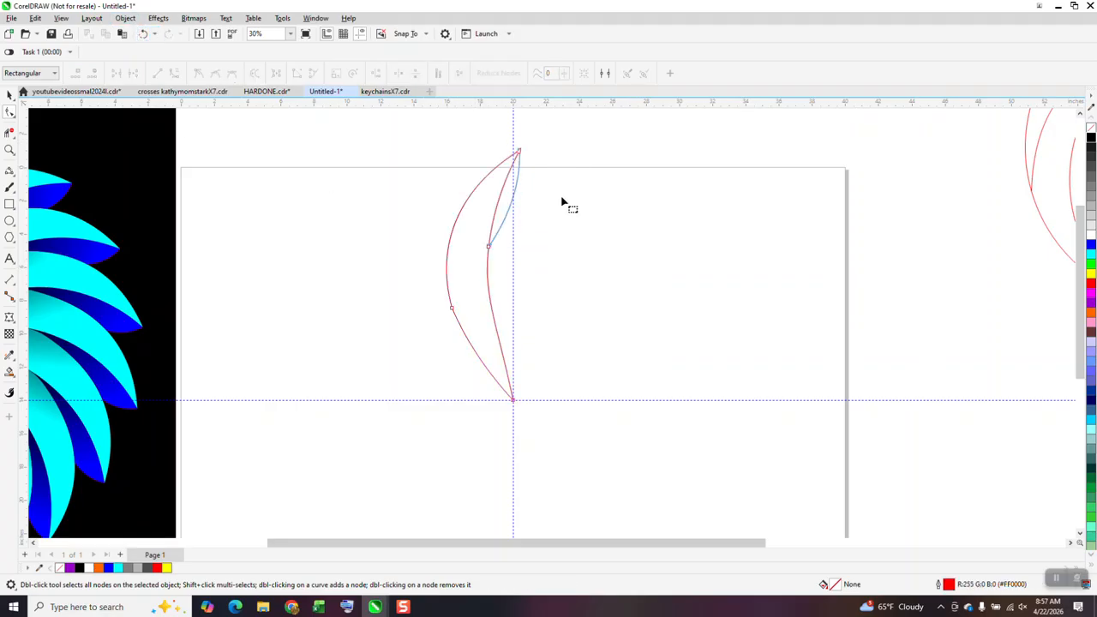
Delete the inner-edge node where the crescent meets the tip shape, and remove the small tip shape
left_click_drag(516, 235, 486, 256)
key("Delete")
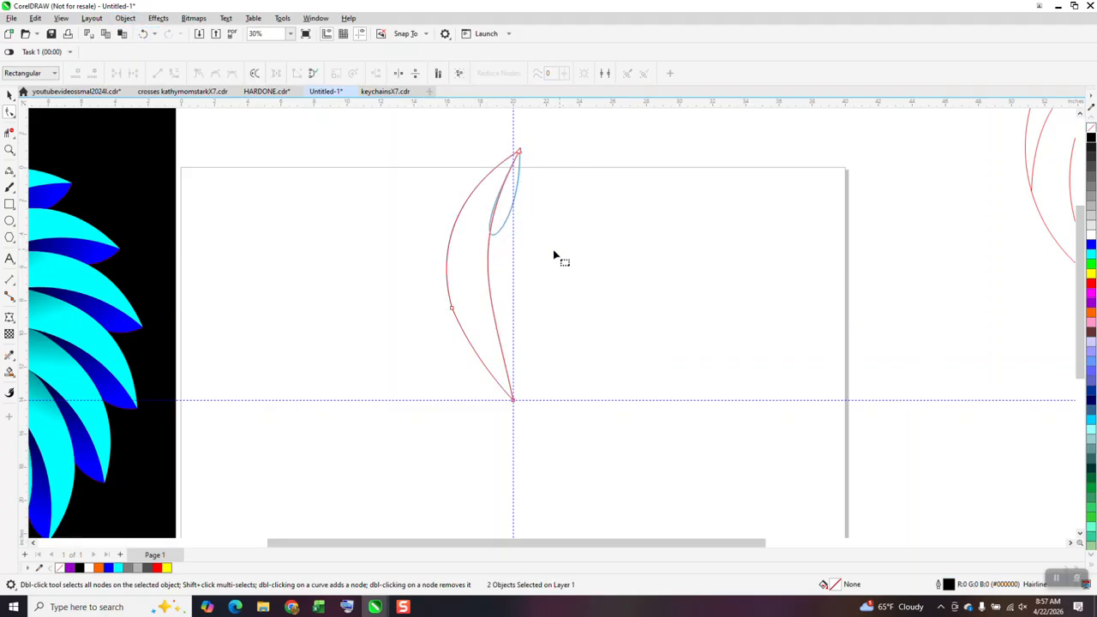
left_click_drag(520, 152, 565, 166)
key("Delete")
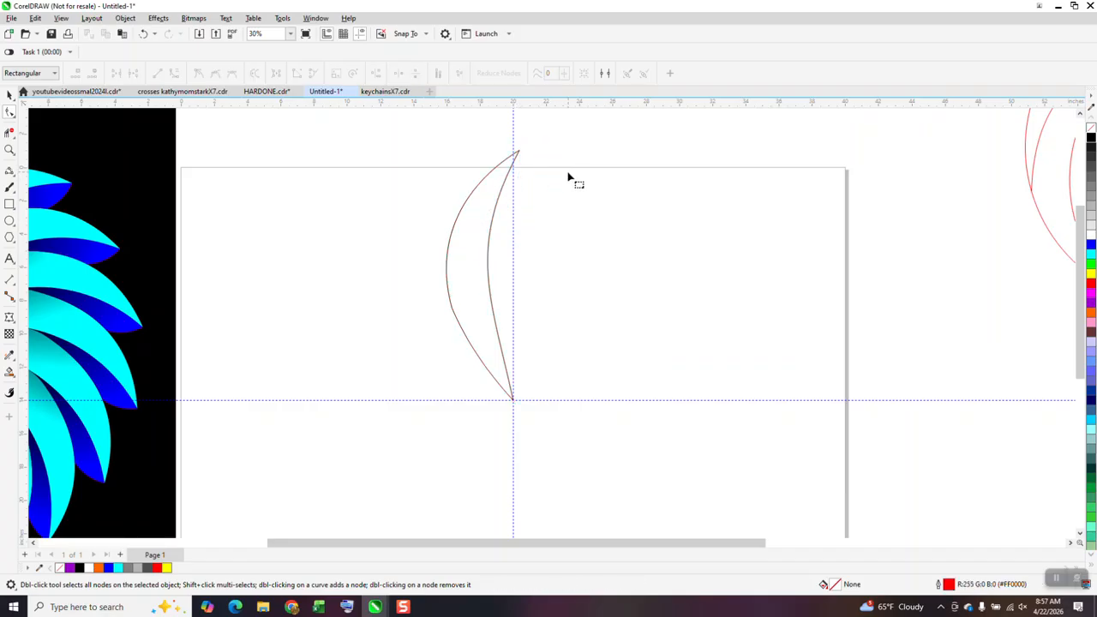
Reshape the crescent to about 6.06 by 15.38 inches by bending its inner edge, pulling out its upper tip and deleting the outer-edge node
left_click(519, 157)
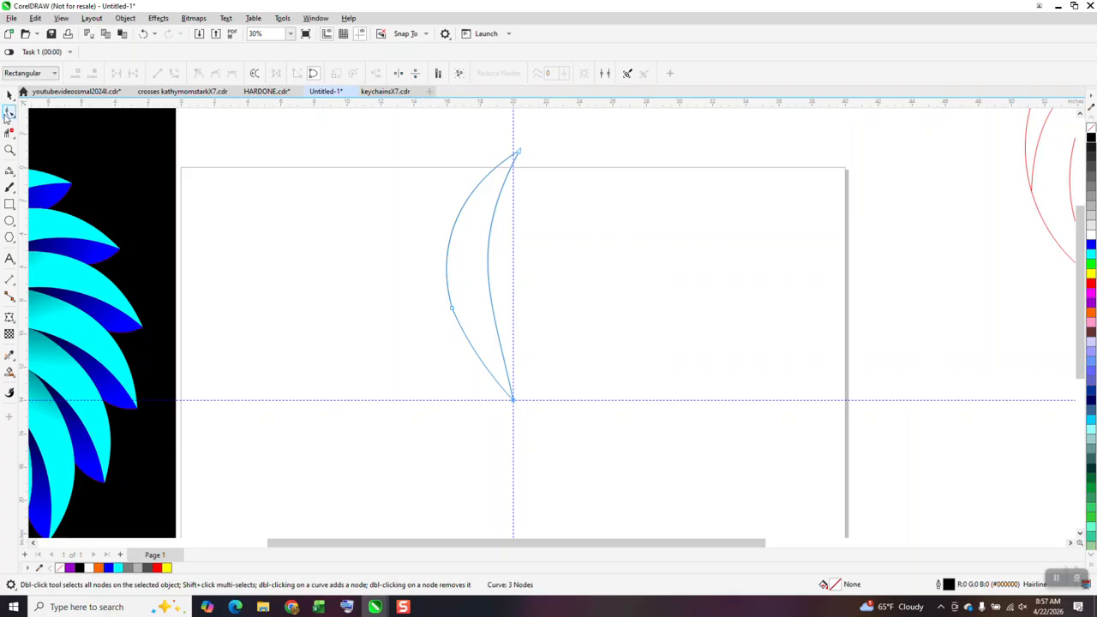
left_click(520, 153)
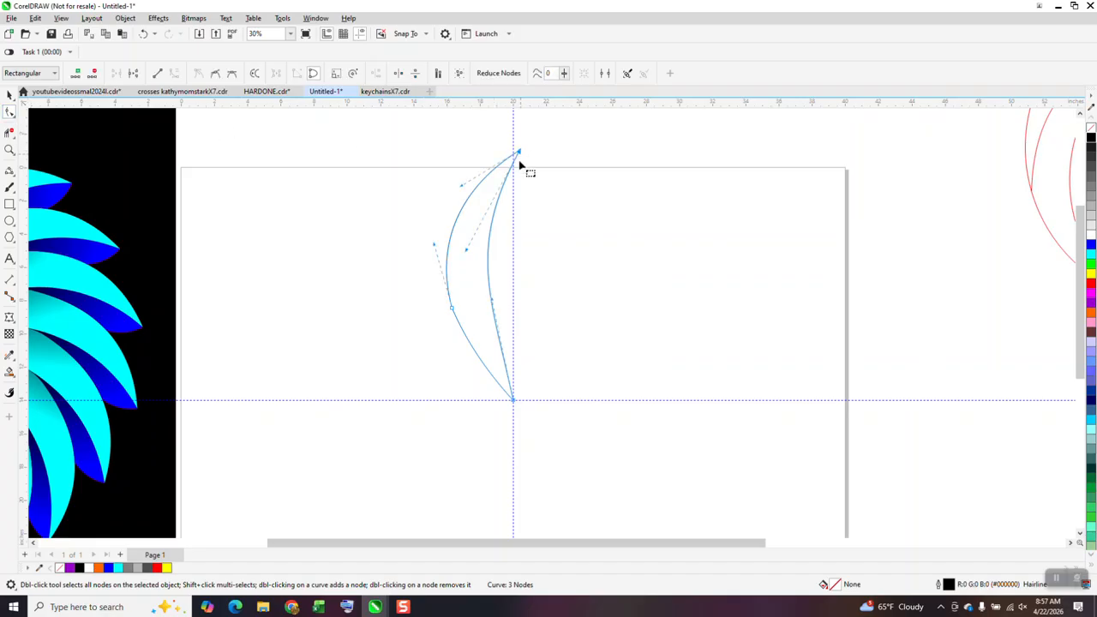
left_click_drag(470, 251, 498, 298)
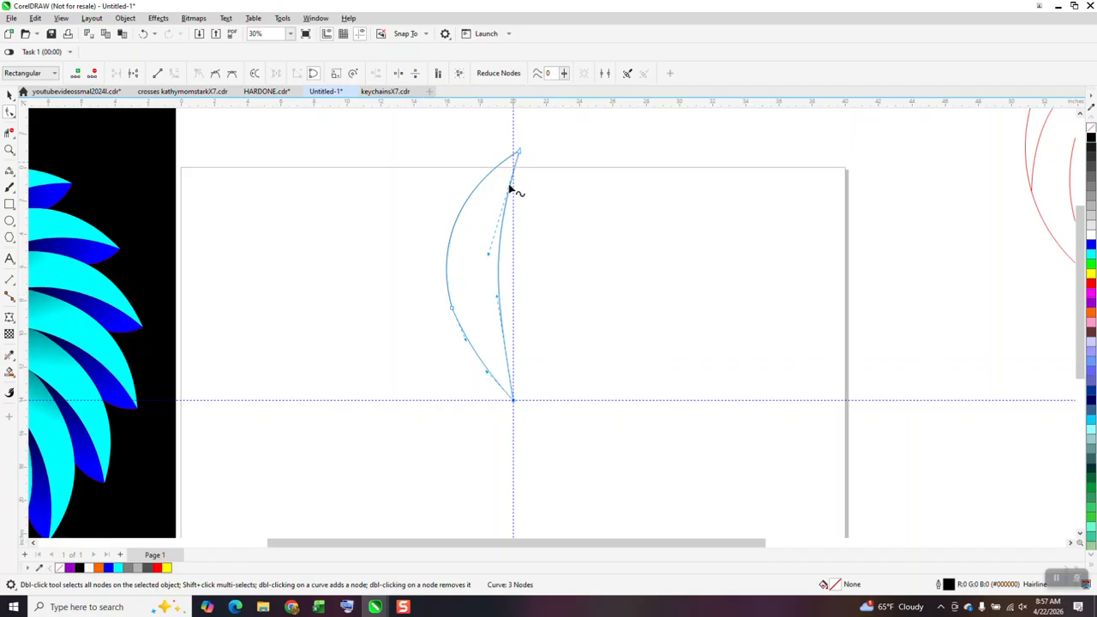
left_click_drag(525, 152, 553, 147)
left_click_drag(521, 249, 498, 273)
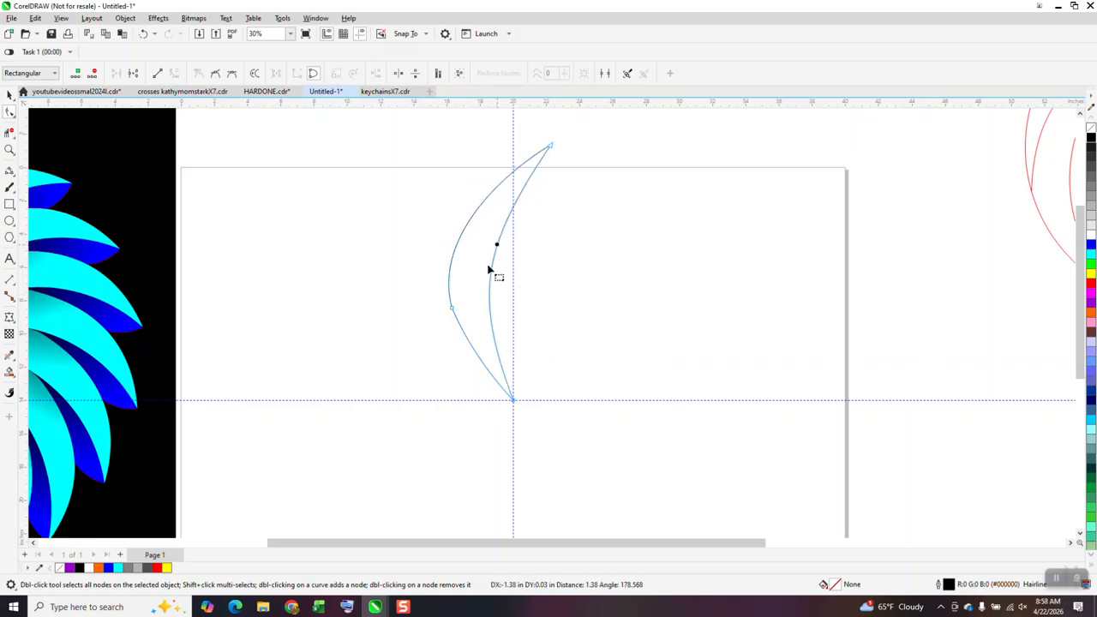
double_click(452, 312)
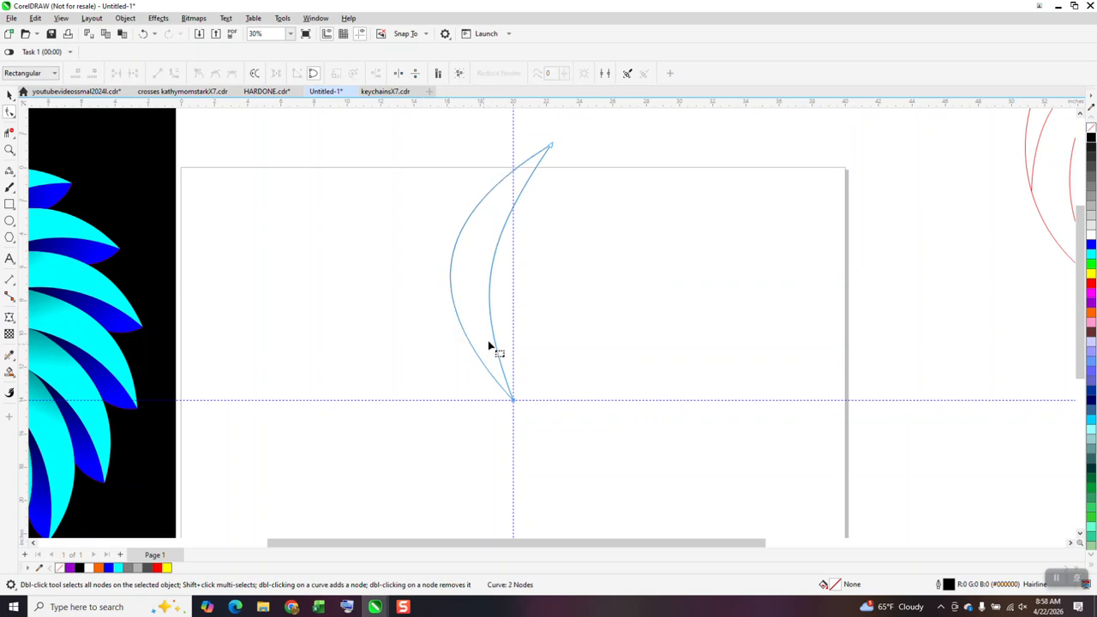
scroll(435, 314, "down", 1)
left_click(9, 95)
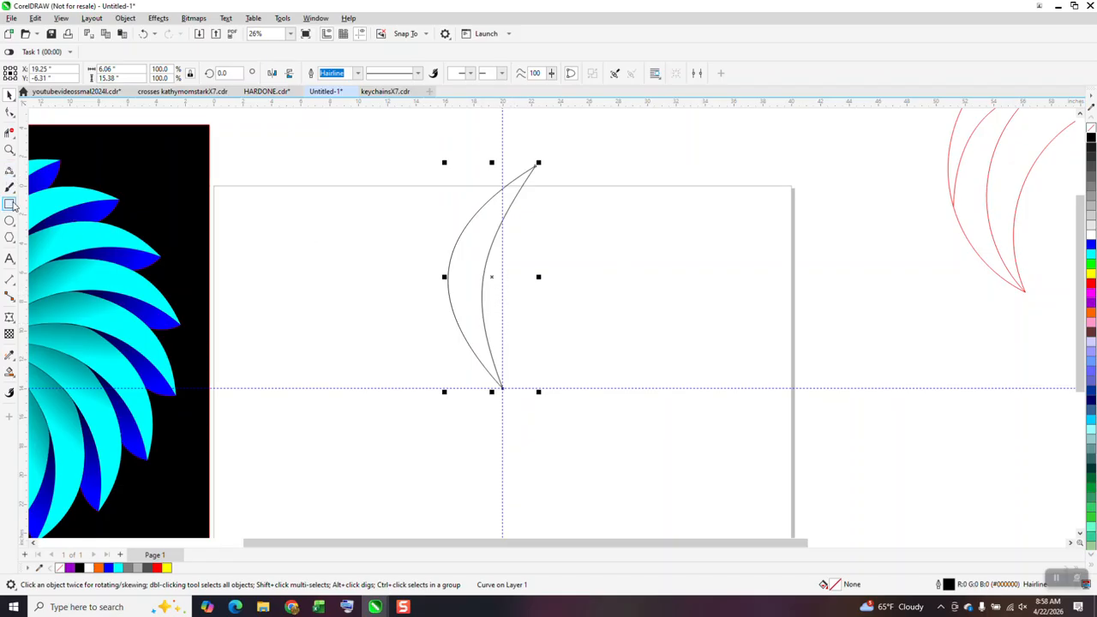
Draw a 3-point curve about 3.65 by 7.53 inches from the crescent's upper tip to its inner edge, bulging outward
left_click(14, 175)
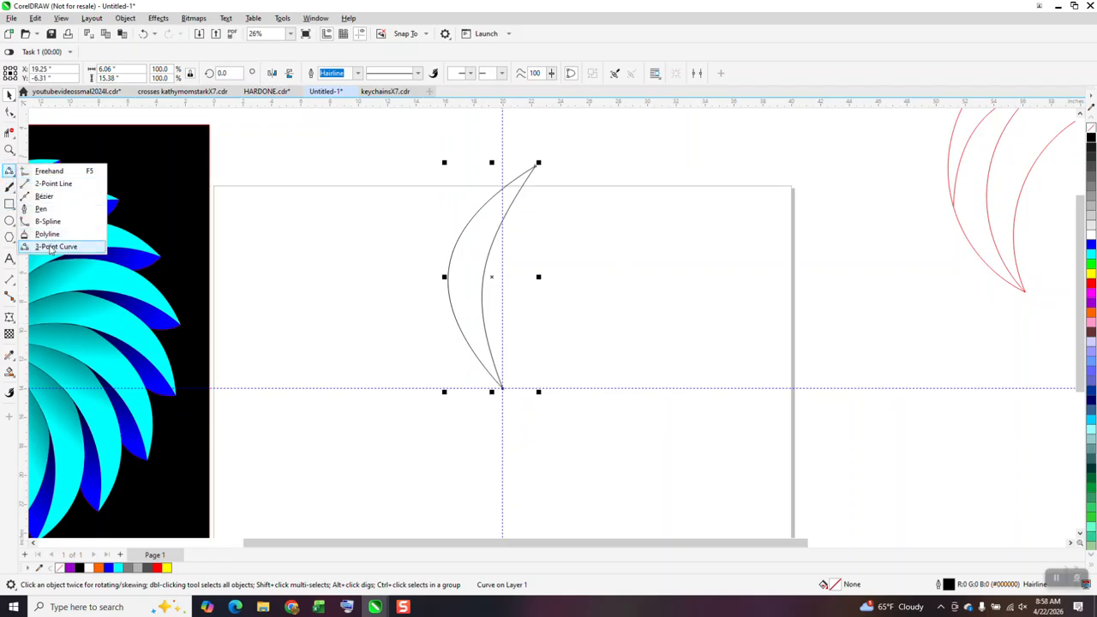
left_click(69, 245)
left_click_drag(539, 165, 484, 274)
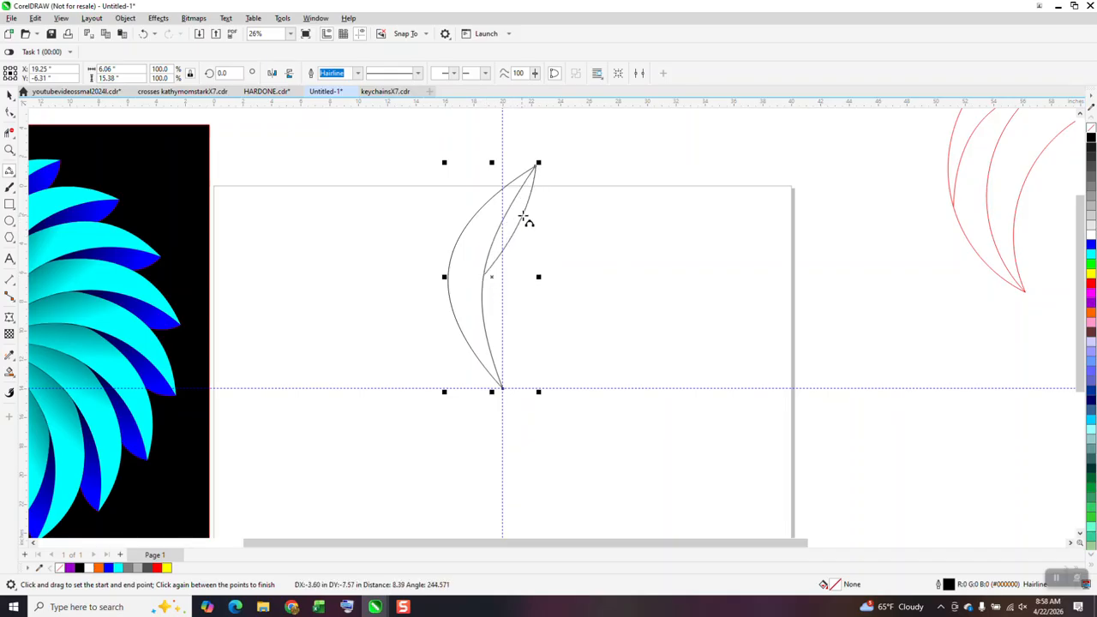
left_click(530, 208)
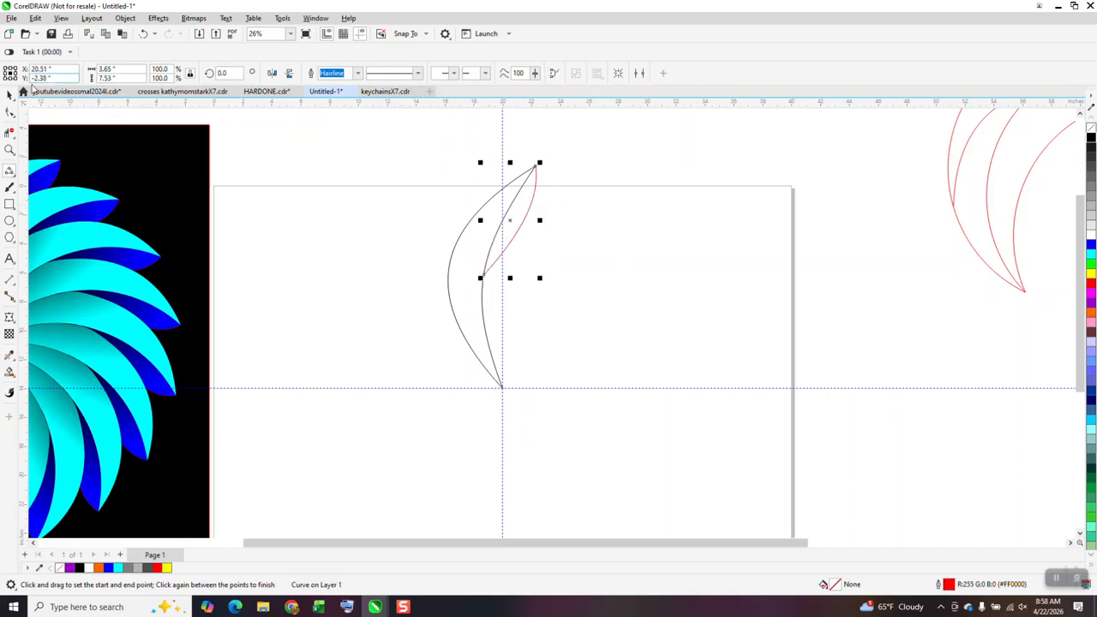
Group the reshaped crescent with the new red tip curve
left_click(11, 94)
left_click_drag(366, 142, 651, 421)
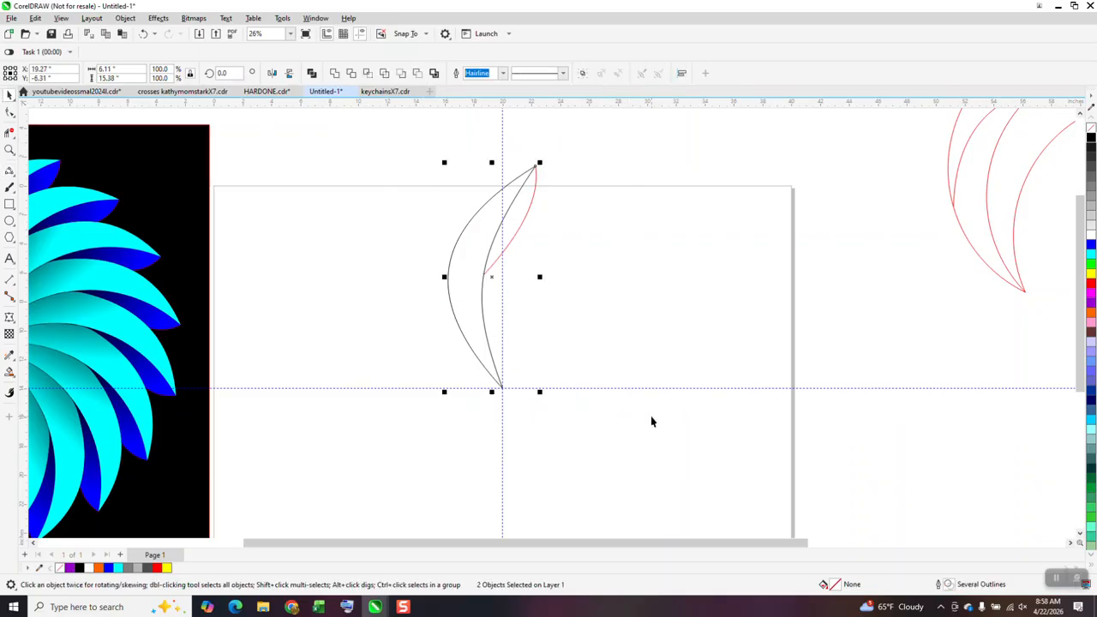
key("ctrl+g")
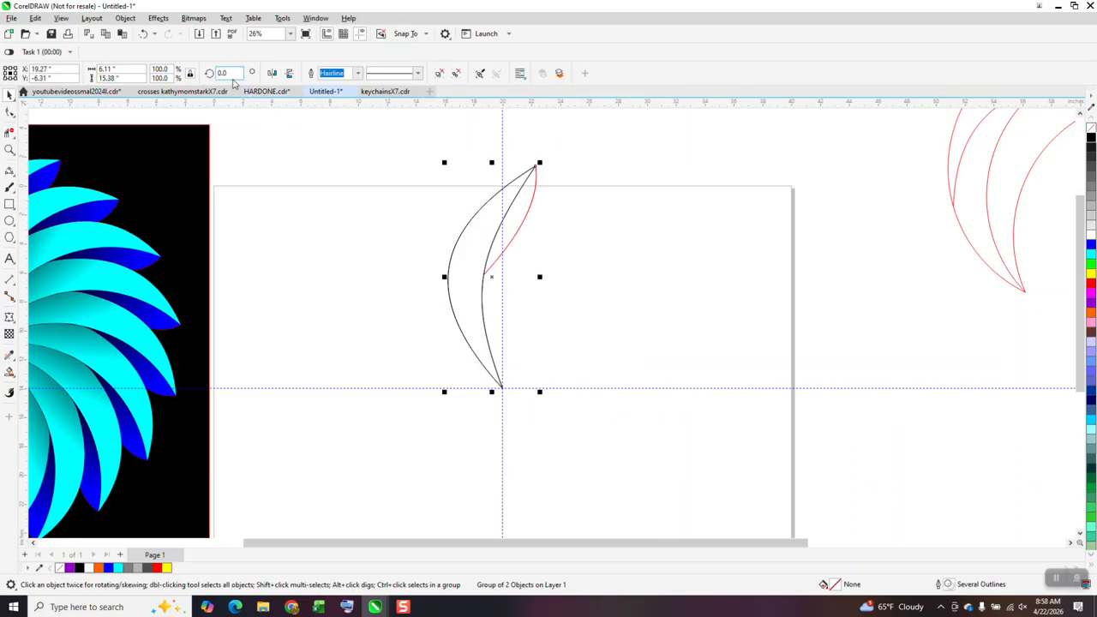
Make a copy of the petal group rotated 20 degrees about its lower tip
key("Return")
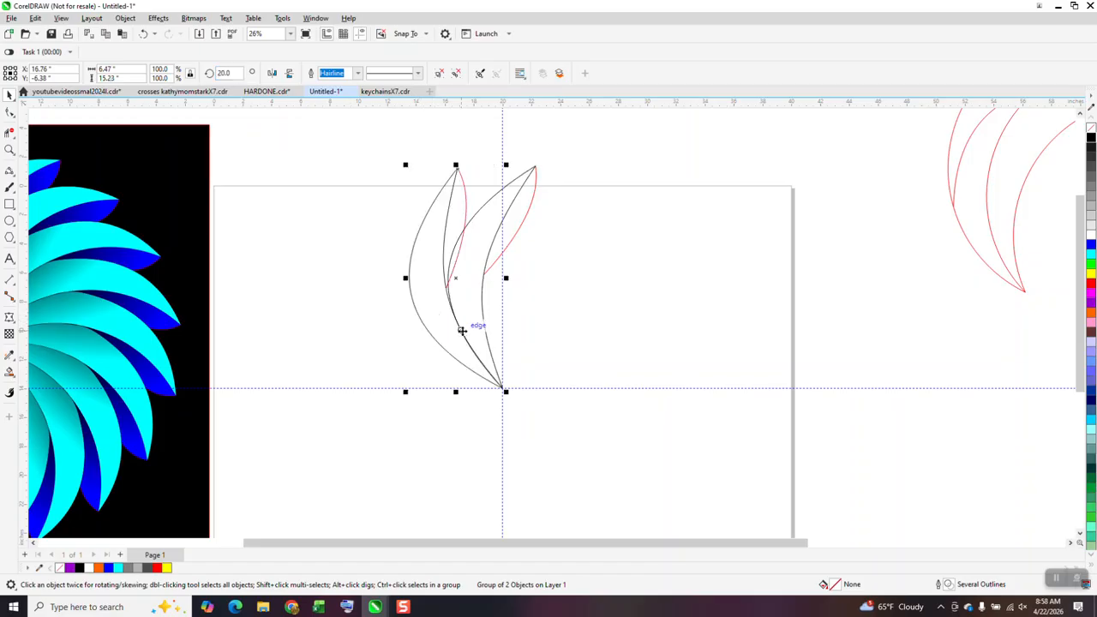
key("z")
left_click_drag(374, 224, 535, 384)
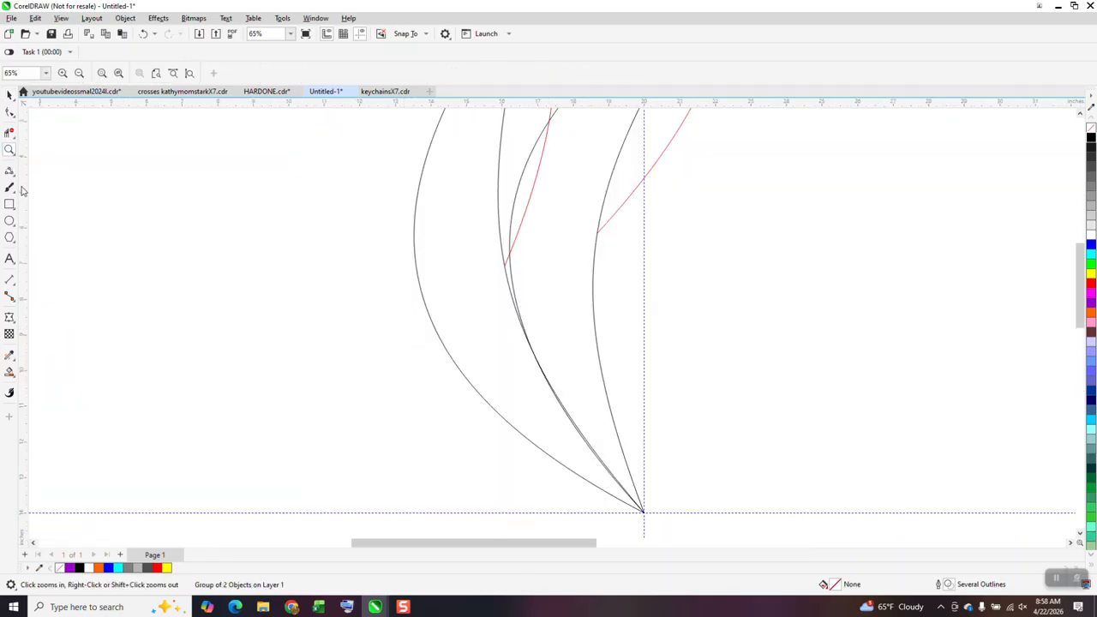
left_click(10, 132)
scroll(398, 343, "down", 2)
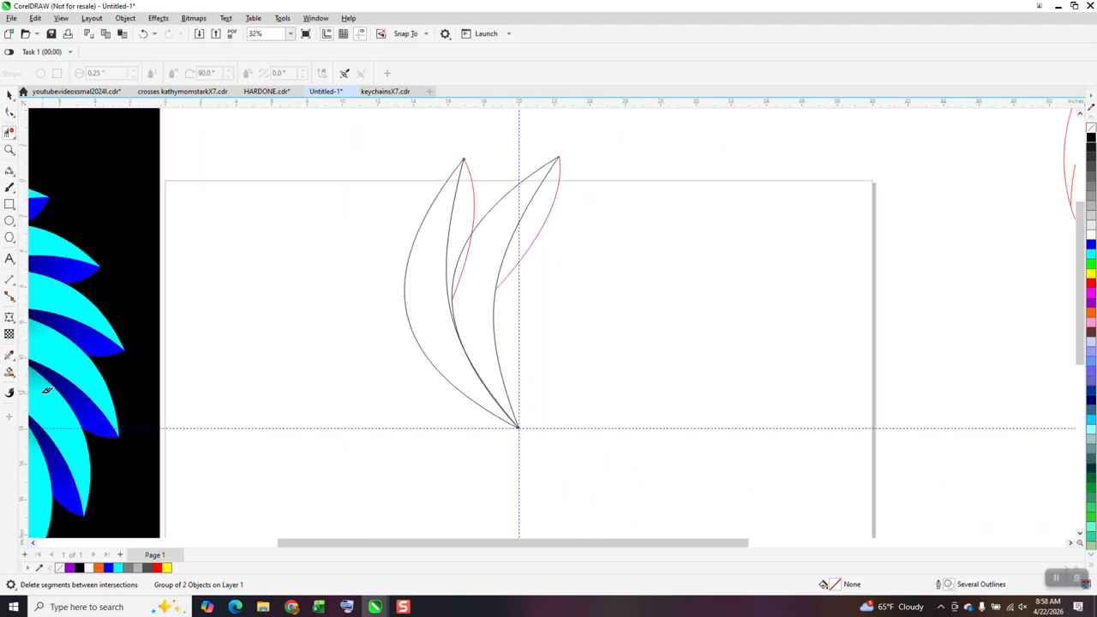
Smart Fill the rotated crescent and its adjoining tip region in black, and move both filled shapes away from the line work
left_click(9, 373)
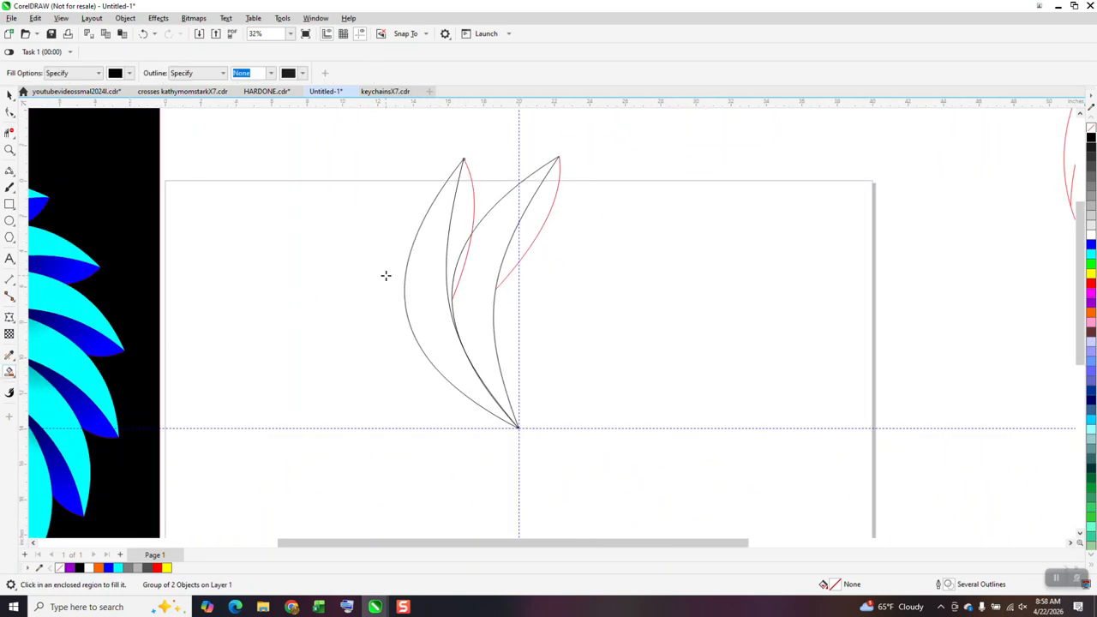
left_click(455, 230)
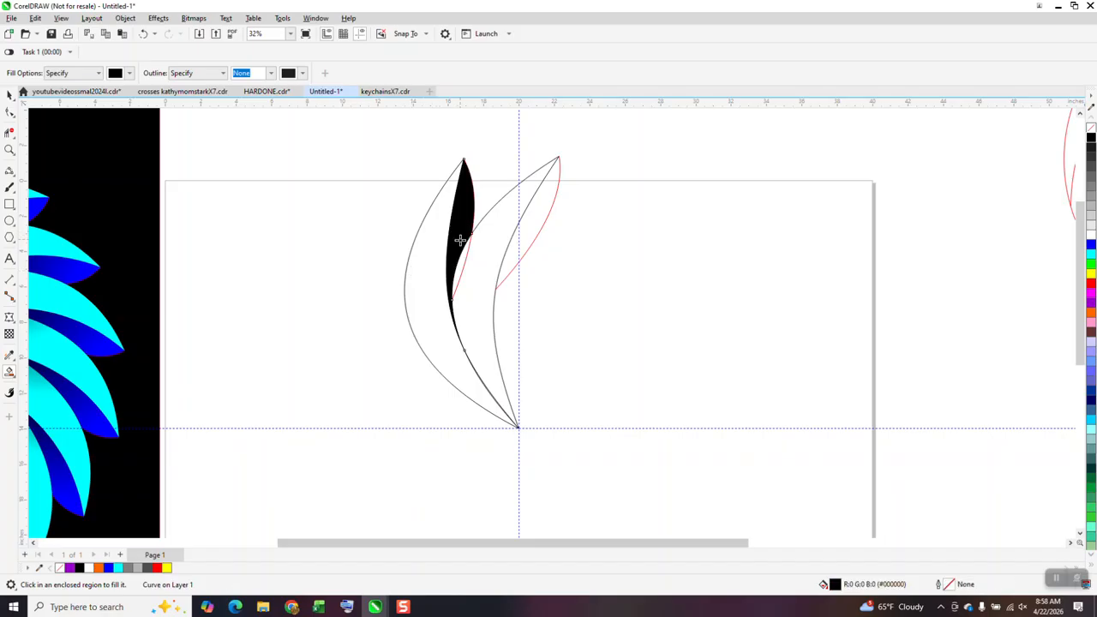
key("Left")
left_click(417, 275)
key("Left")
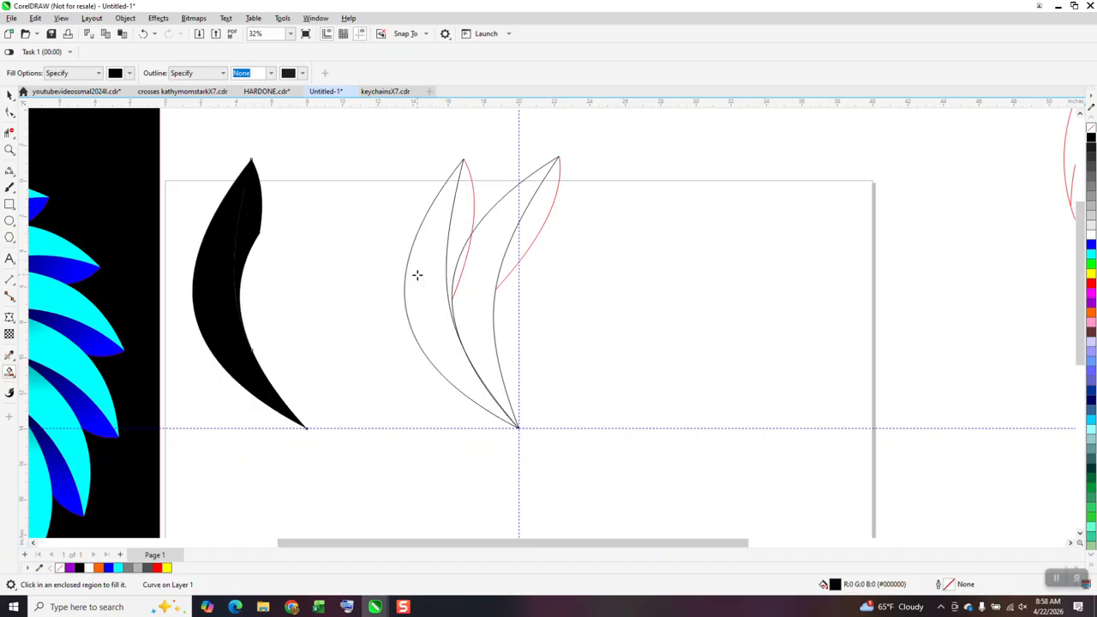
Move the two construction petal groups away from the guideline intersection toward the page's far edge
left_click_drag(387, 139, 694, 437)
key("shift+Right")
key("shift+Right")
Return the two black shapes to the guideline intersection and give them no fill with a black hairline outline
left_click_drag(180, 142, 385, 429)
key("shift+Right")
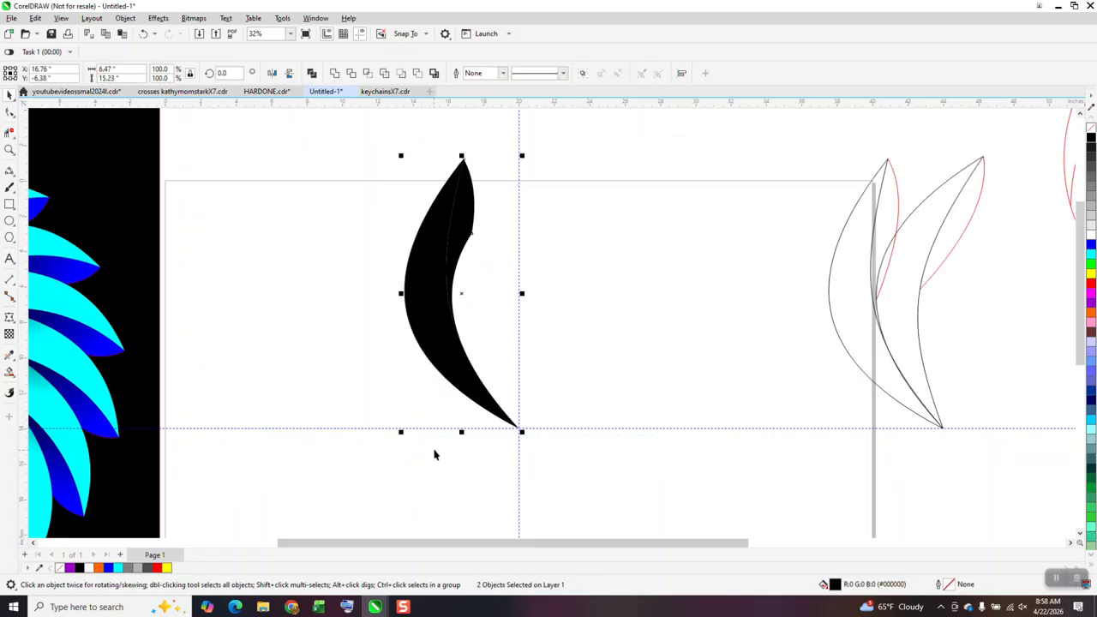
left_click(1090, 127)
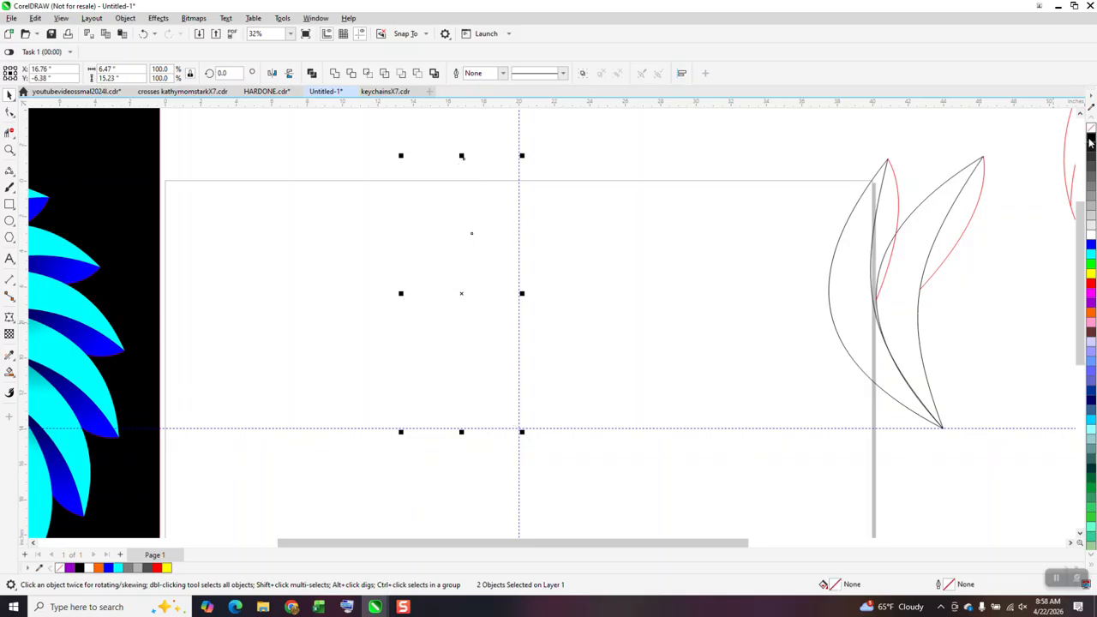
right_click(1091, 138)
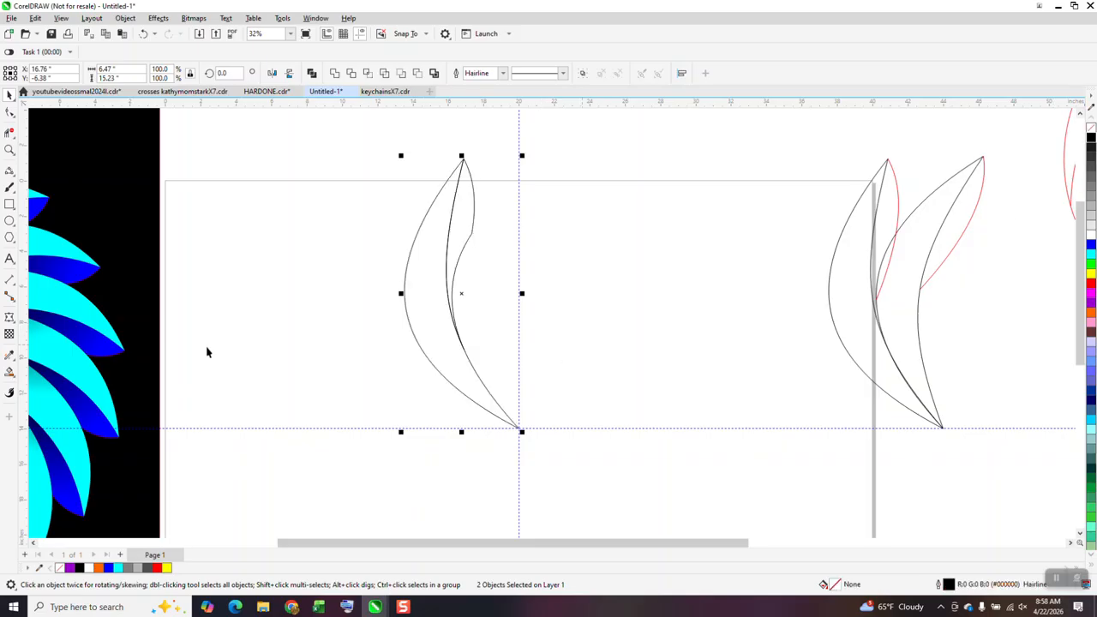
Smart Fill the large crescent with cyan and no outline
left_click(10, 374)
left_click(130, 73)
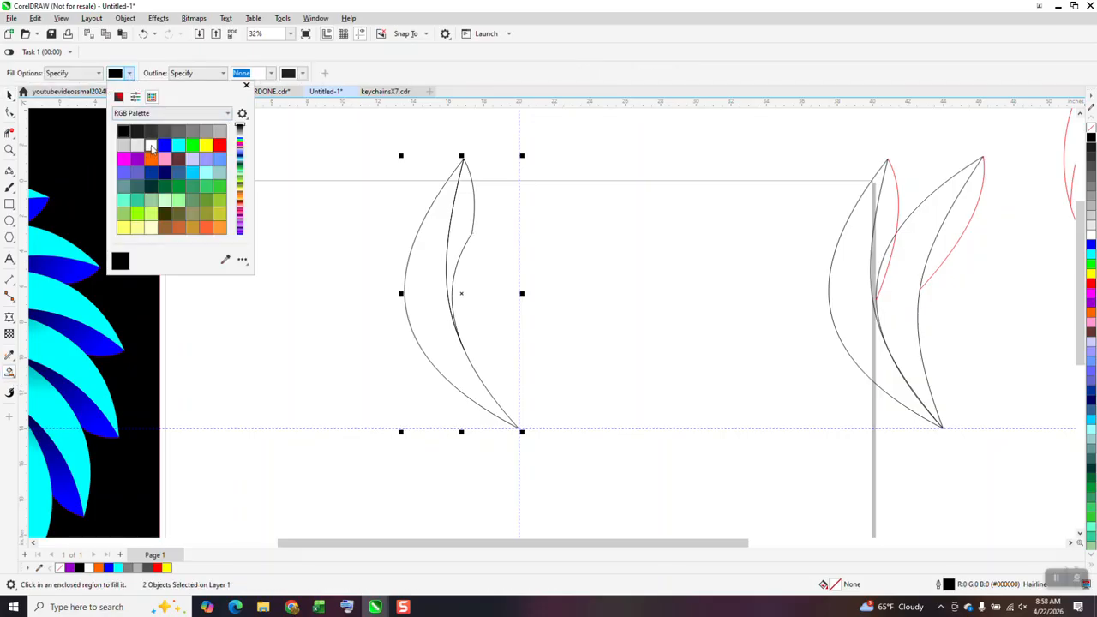
left_click(178, 144)
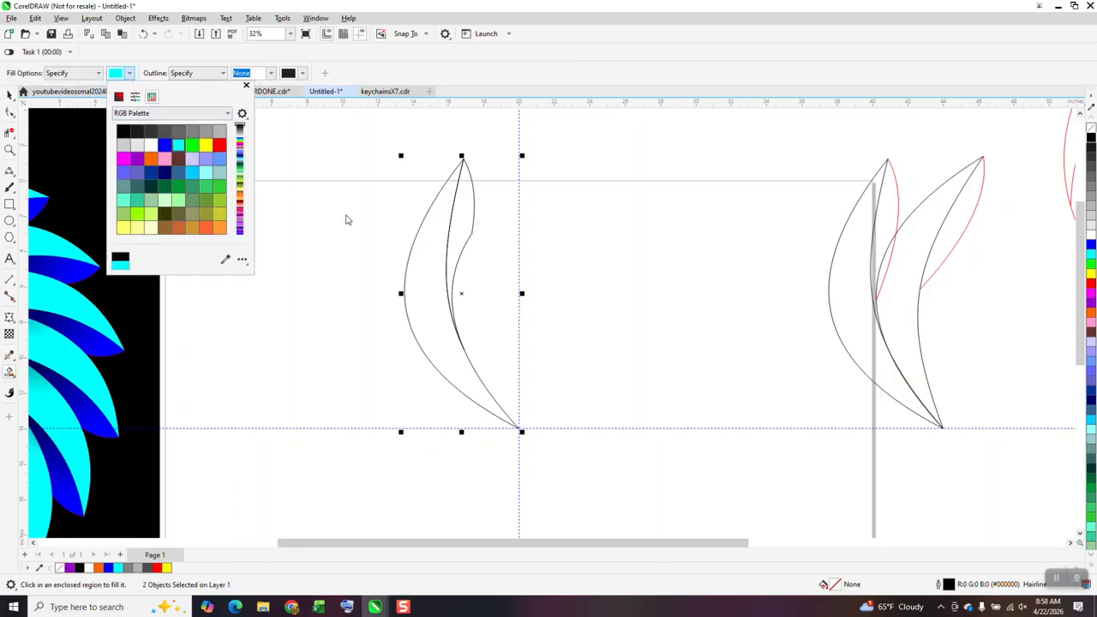
left_click(418, 298)
left_click(415, 295)
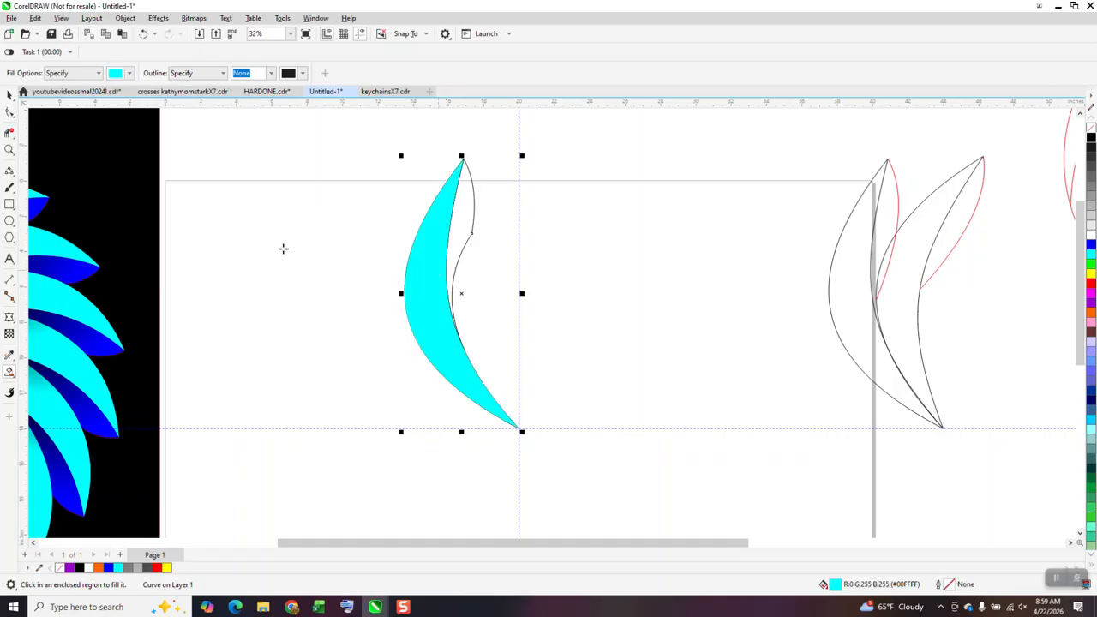
Smart Fill the narrow tip region beside the cyan crescent with blue and no outline
left_click(129, 73)
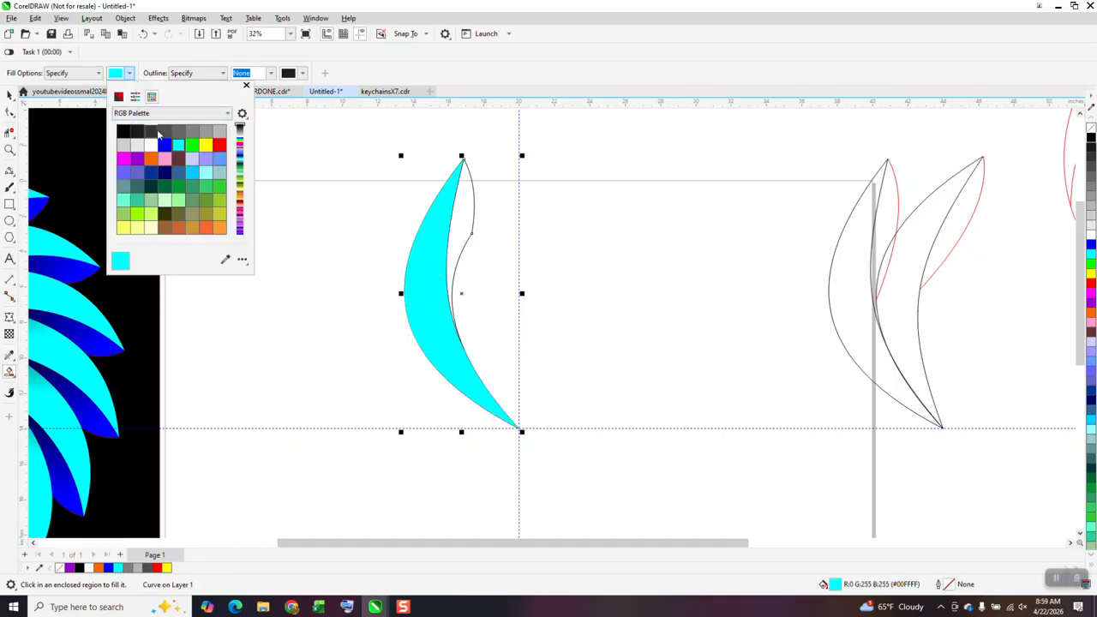
left_click(165, 144)
left_click(458, 220)
left_click(458, 220)
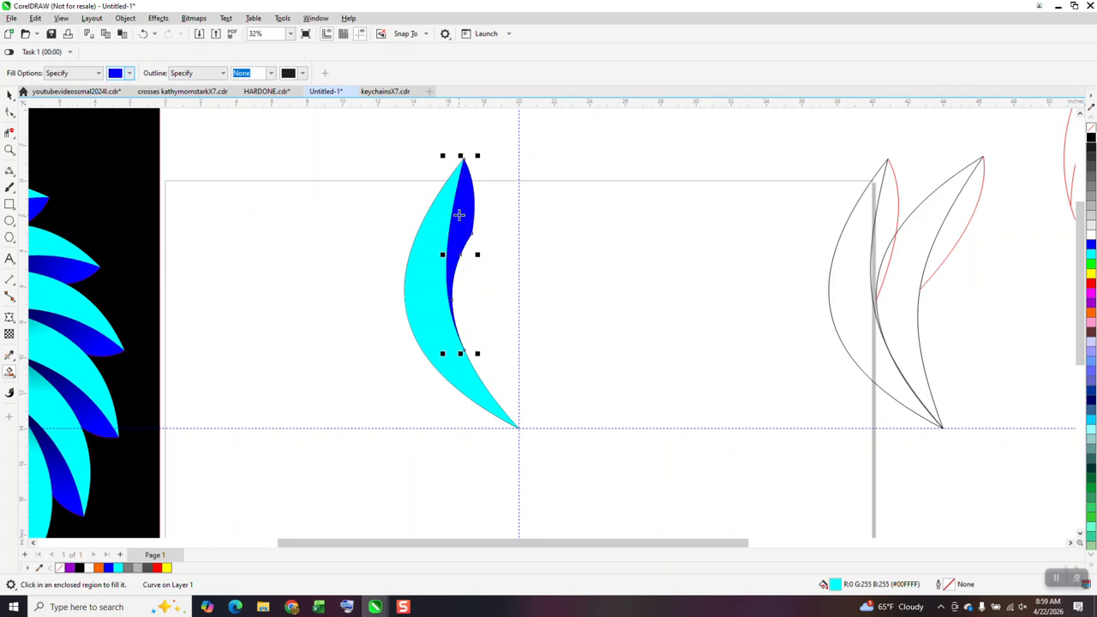
Apply a fountain fill to the blue tip region, running from blue near the upper tip to black at its narrow lower end
left_click(8, 150)
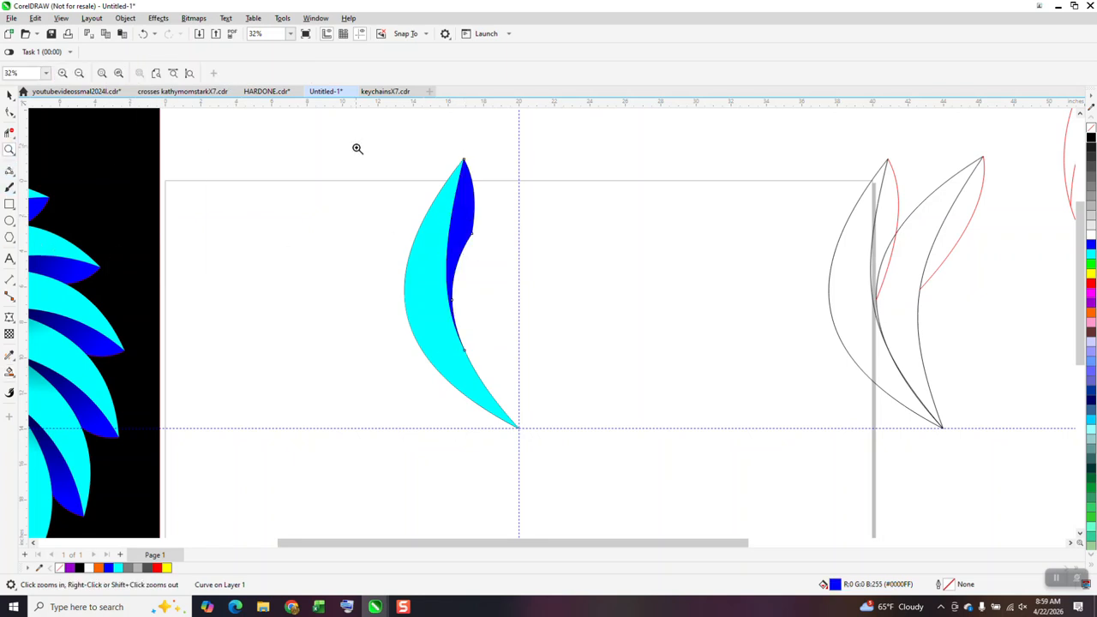
left_click_drag(602, 373, 602, 373)
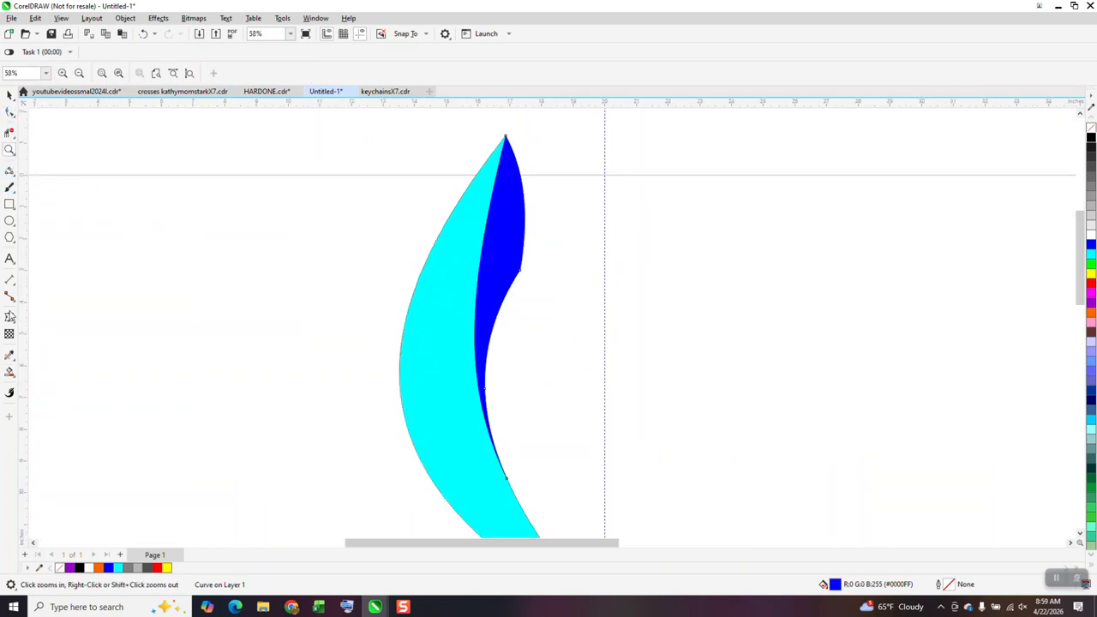
left_click(10, 95)
left_click(10, 371)
left_click(47, 372)
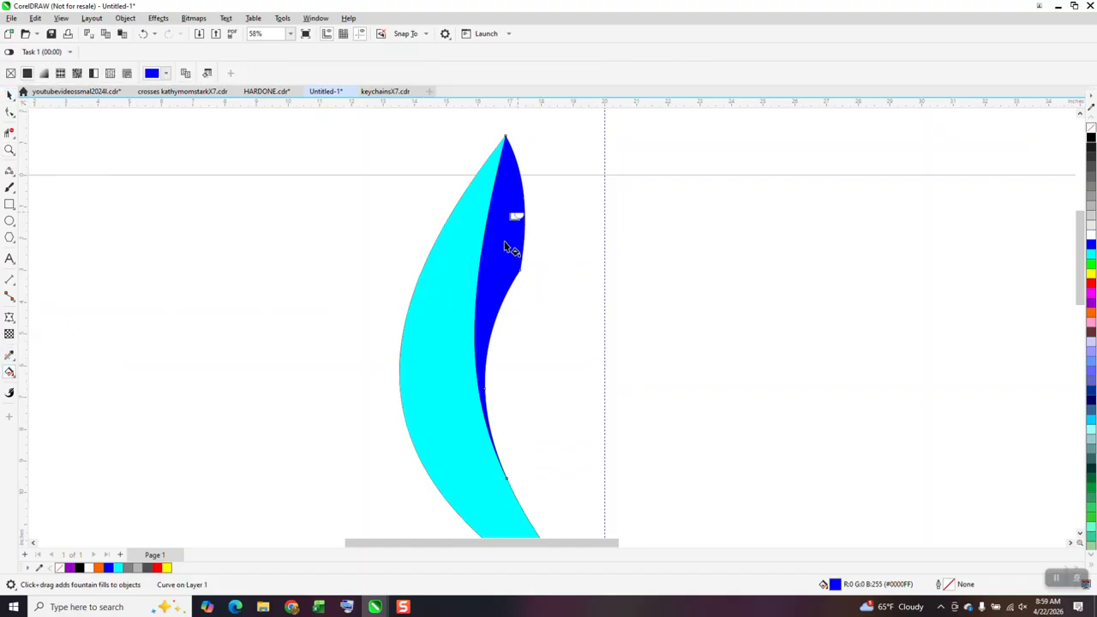
left_click_drag(516, 213, 462, 416)
left_click_drag(1092, 137, 464, 419)
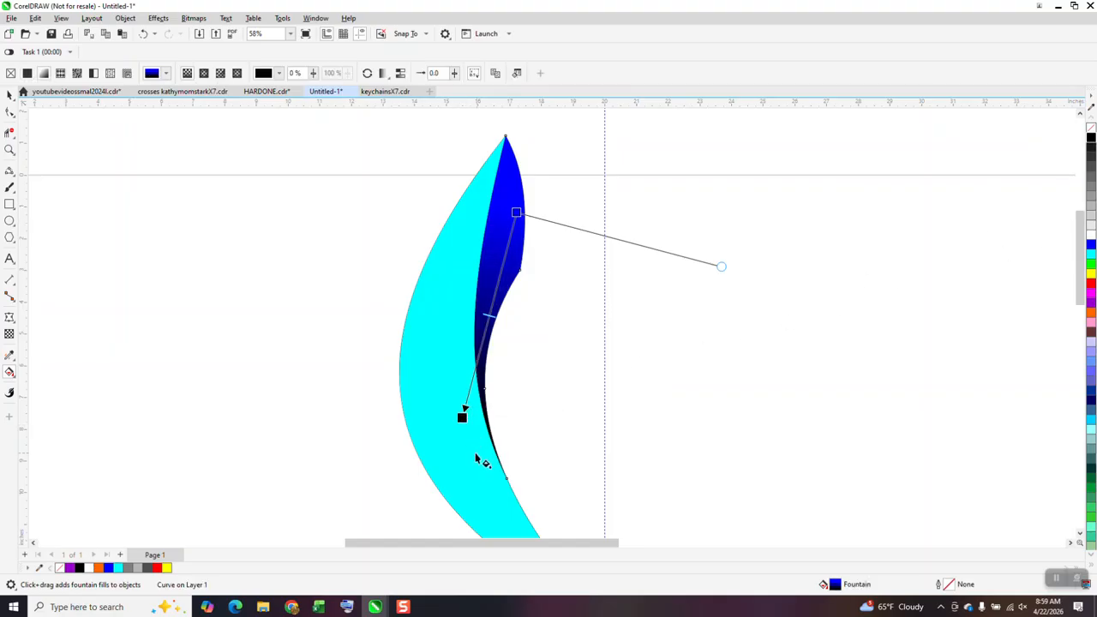
scroll(466, 441, "down", 2)
left_click(437, 406)
left_click_drag(439, 451, 518, 425)
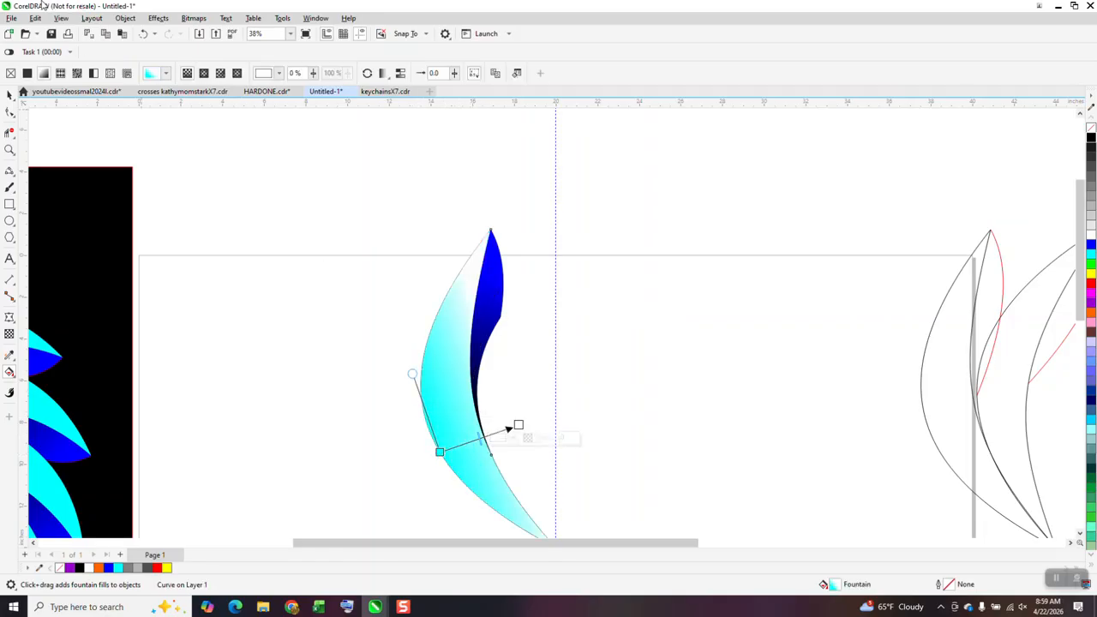
left_click(144, 33)
Give the large crescent a diagonal fountain fill from black beyond its lower outer edge to cyan at its inner edge
left_click_drag(469, 423, 392, 484)
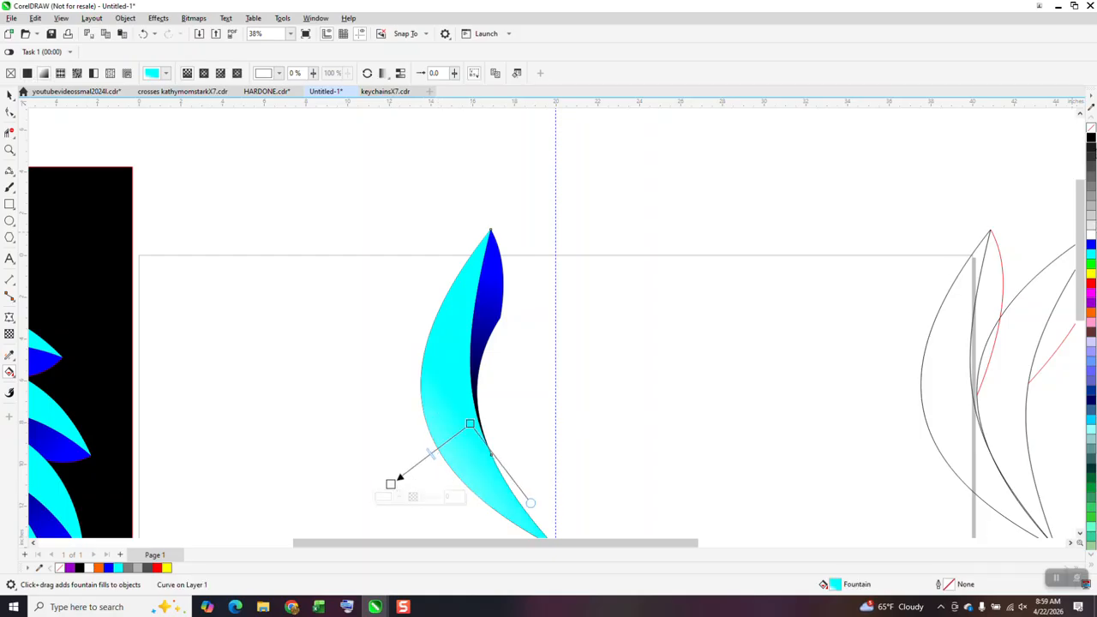
left_click_drag(1091, 145, 470, 424)
left_click_drag(1074, 279, 470, 417)
left_click_drag(385, 483, 410, 466)
left_click_drag(471, 414, 496, 401)
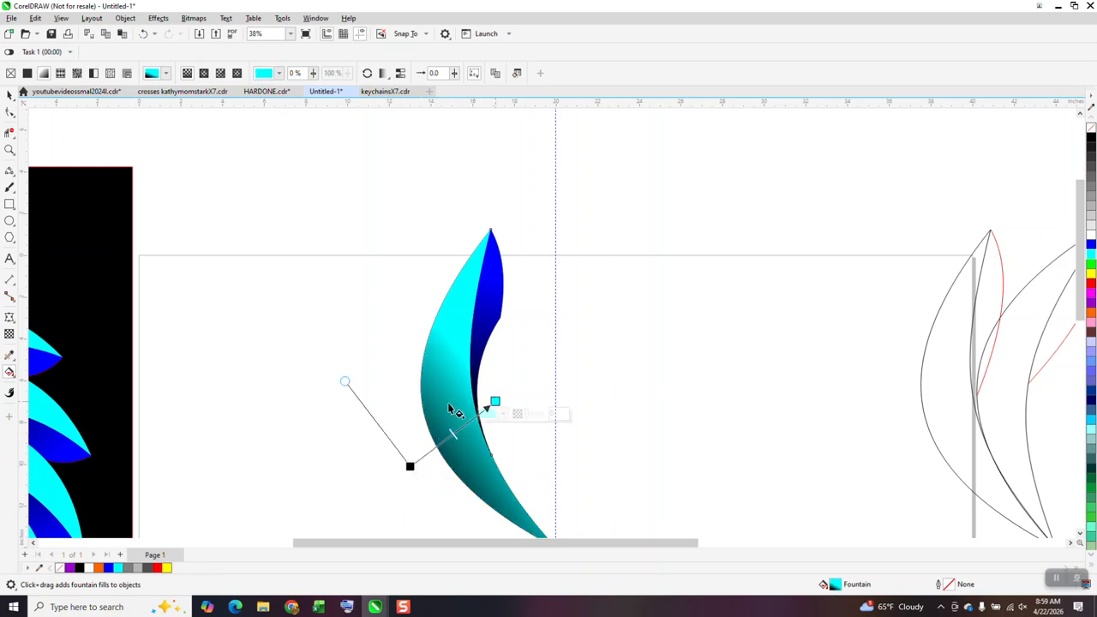
left_click_drag(345, 381, 358, 372)
left_click_drag(497, 403, 478, 421)
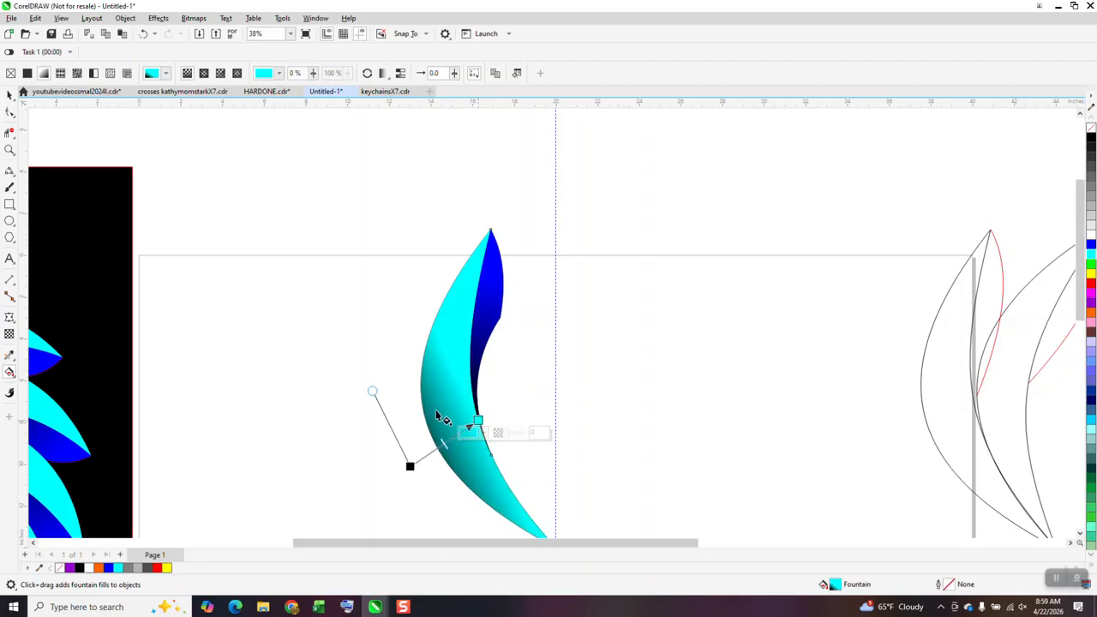
Select all four objects of the coloured petal and group them
left_click(8, 96)
scroll(397, 290, "down", 2)
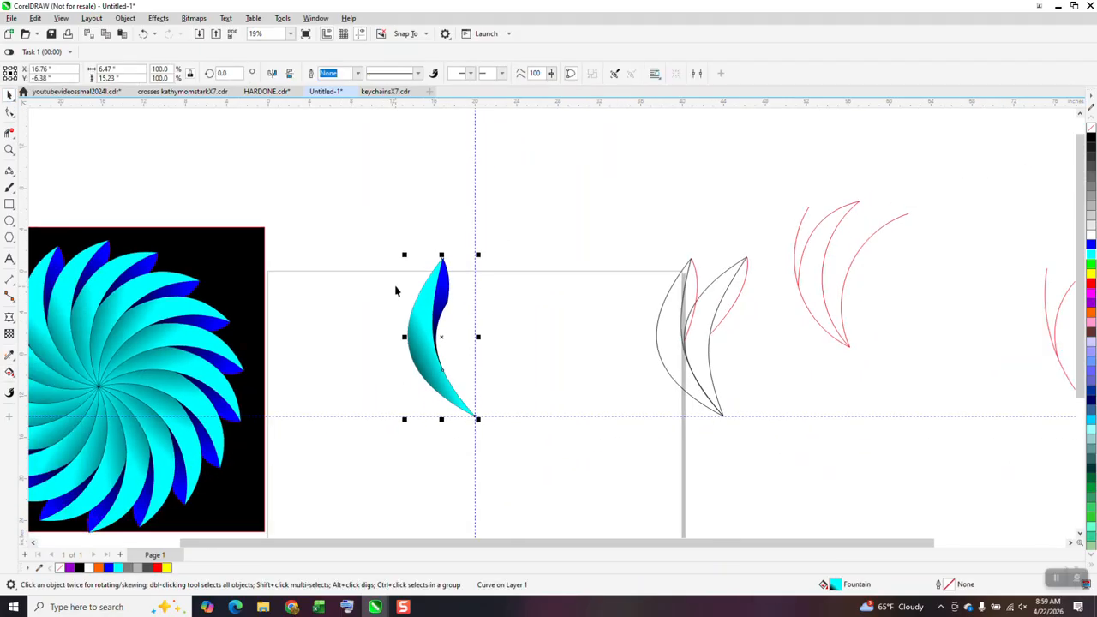
left_click_drag(370, 229, 551, 467)
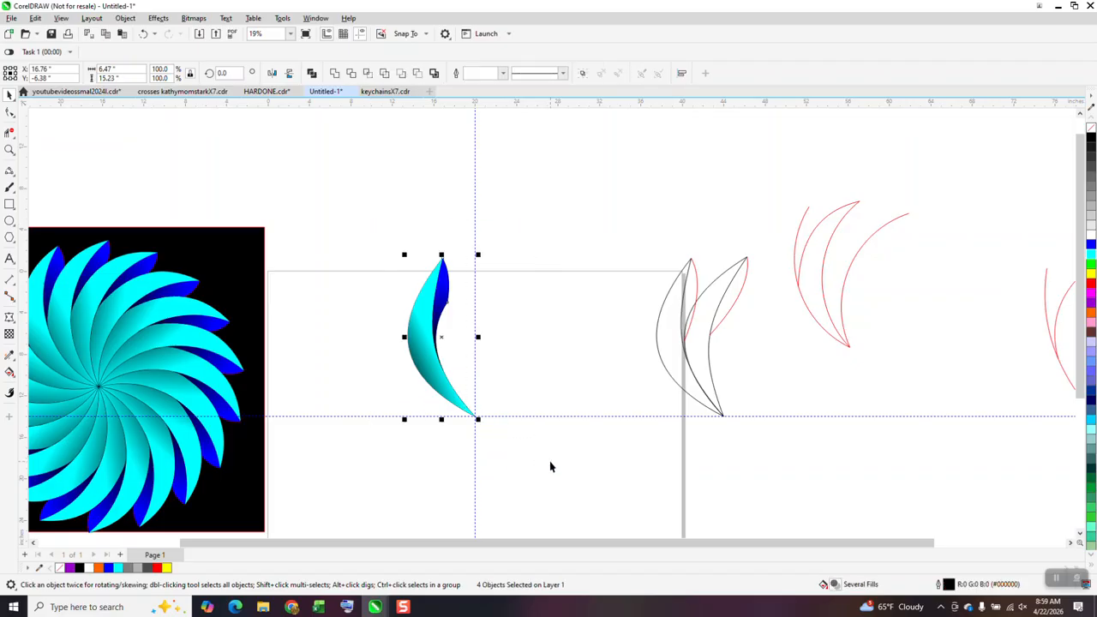
key("ctrl+g")
key("alt+f")
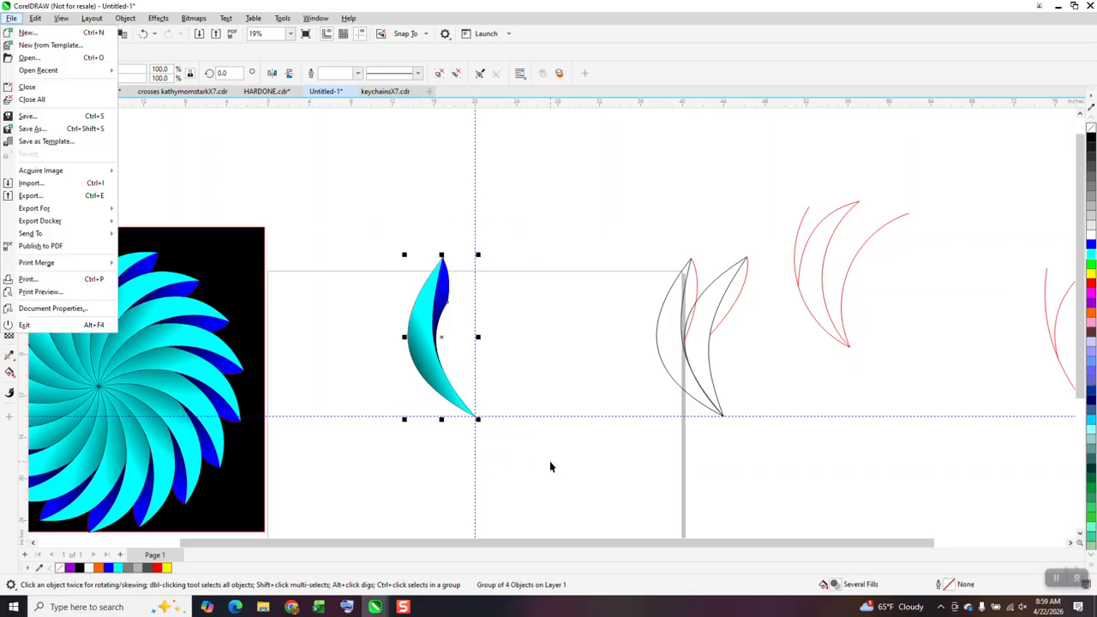
left_click(667, 457)
Create copies of the petal group rotated 20 and 40 degrees about the guideline intersection
left_click(432, 345)
left_click(431, 344)
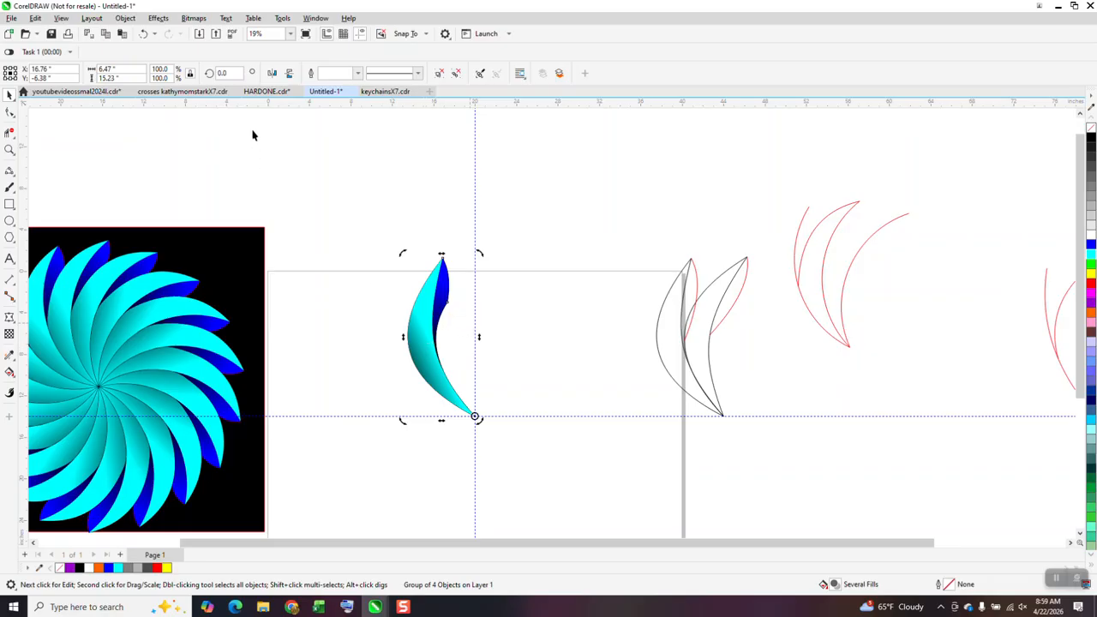
type("20")
key("Return")
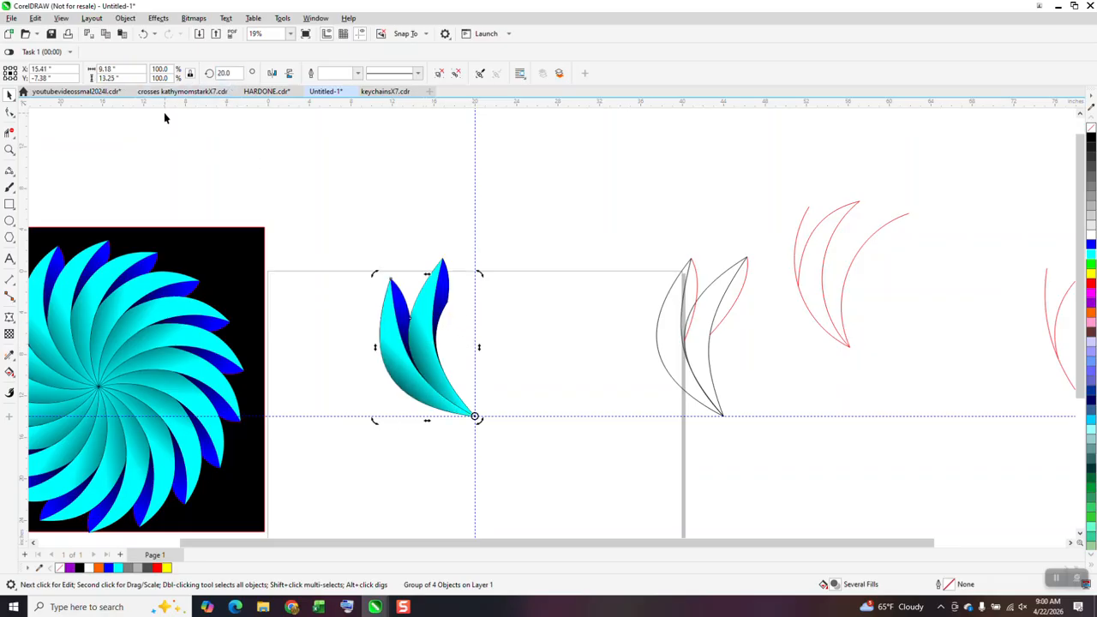
left_click(230, 75)
type("40")
key("Return")
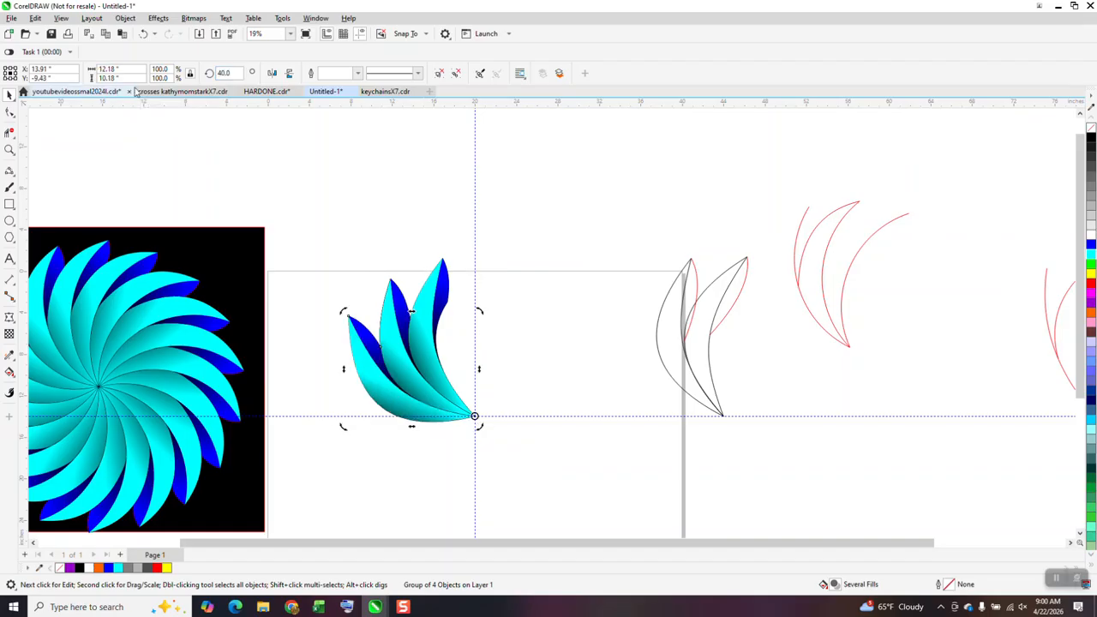
Repeat the rotated petal copy in 20-degree increments up to 340 degrees to close the full pinwheel
key("ctrl+r")
key("ctrl+r")
key("ctrl+r")
key("ctrl+r")
key("ctrl+r")
key("ctrl+r")
key("ctrl+r")
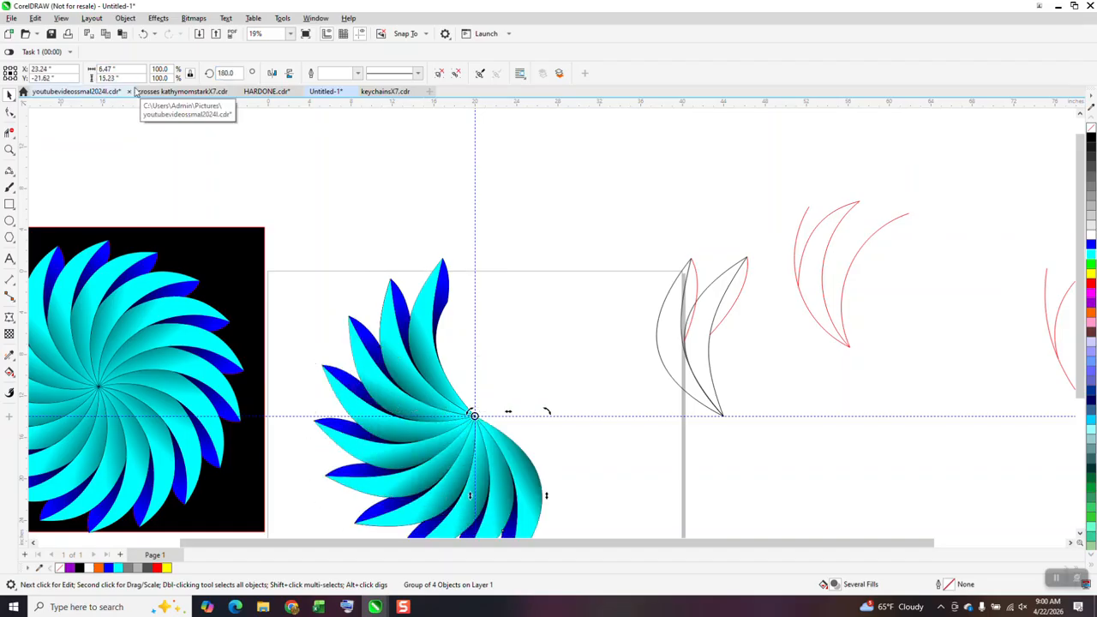
key("ctrl+r")
key("ctrl+r")
key("ctrl+r")
key("ctrl+r")
key("ctrl+r")
key("ctrl+r")
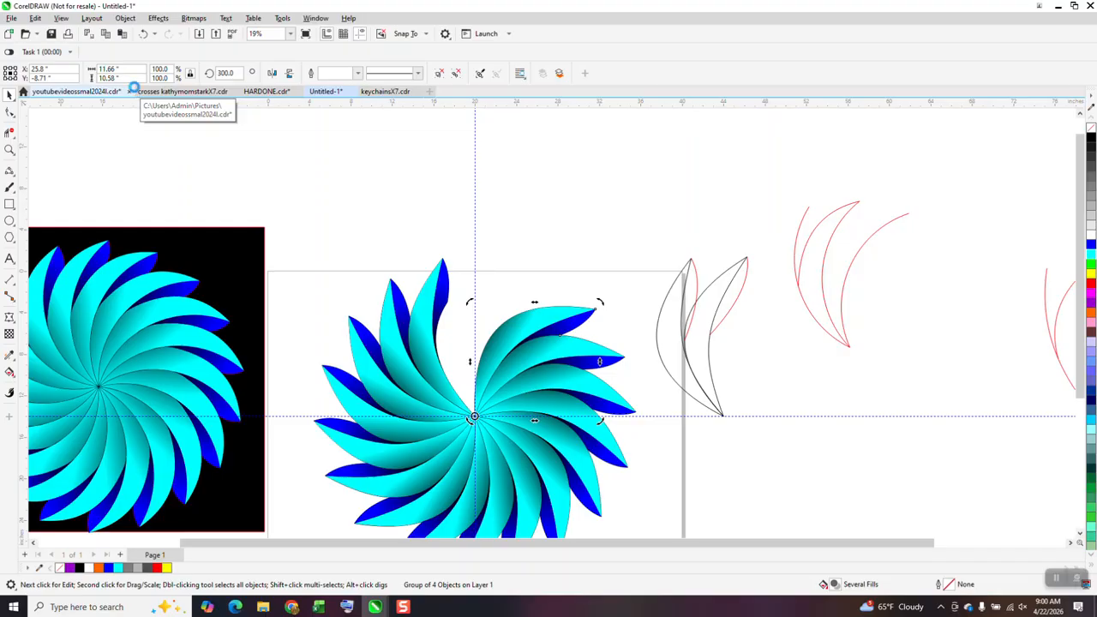
key("ctrl+r")
key("ctrl+r")
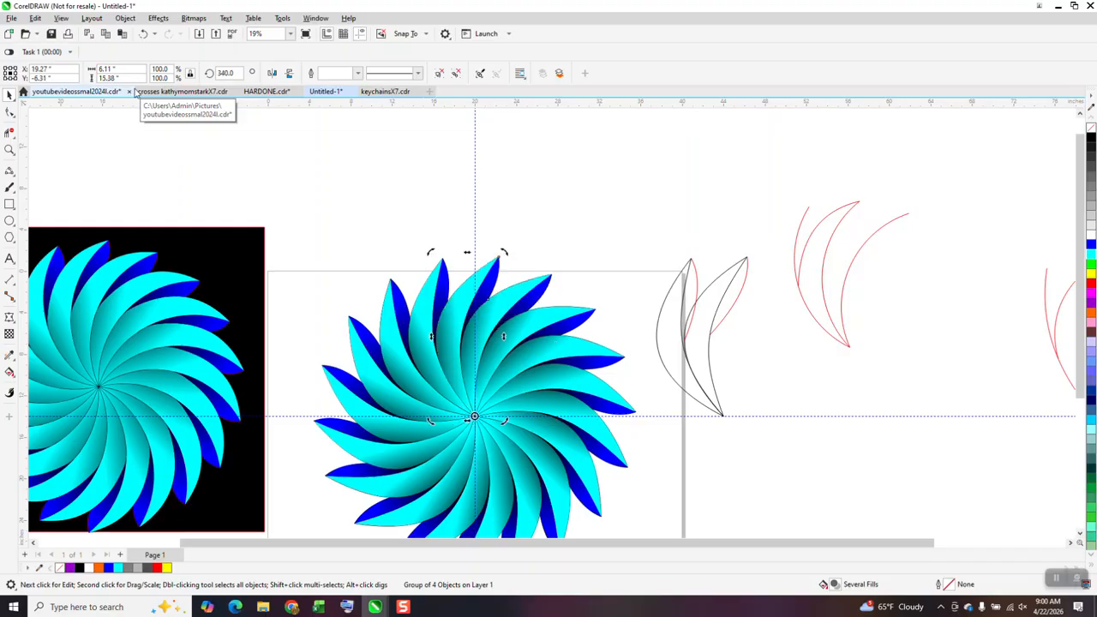
Move the black background rectangle from the reference pinwheel to behind the new pinwheel
scroll(532, 312, "down", 2)
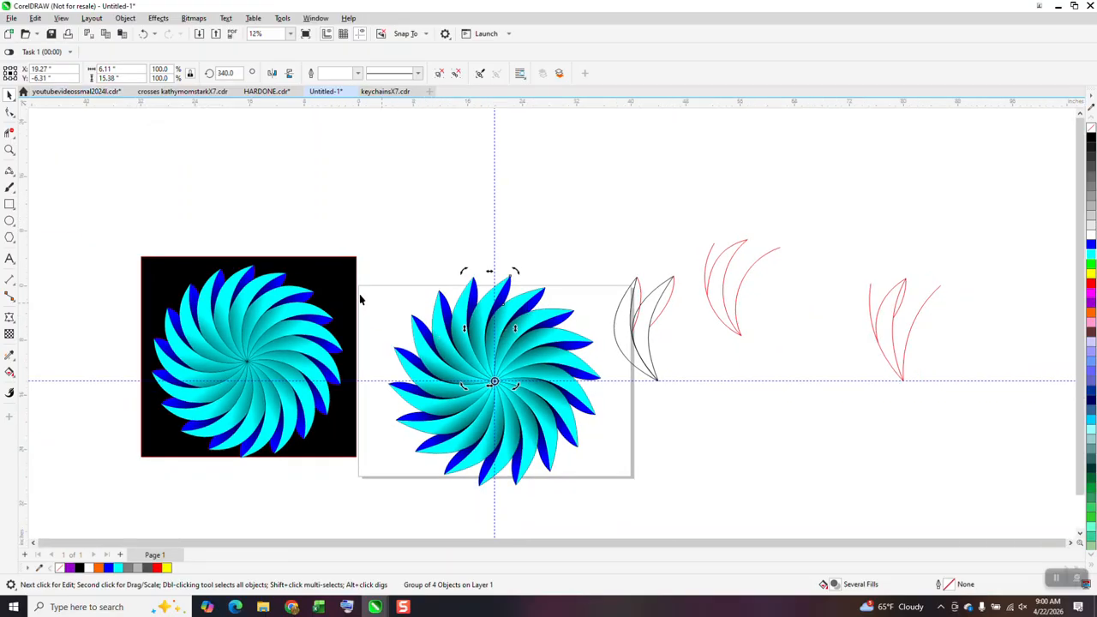
left_click_drag(350, 301, 597, 312)
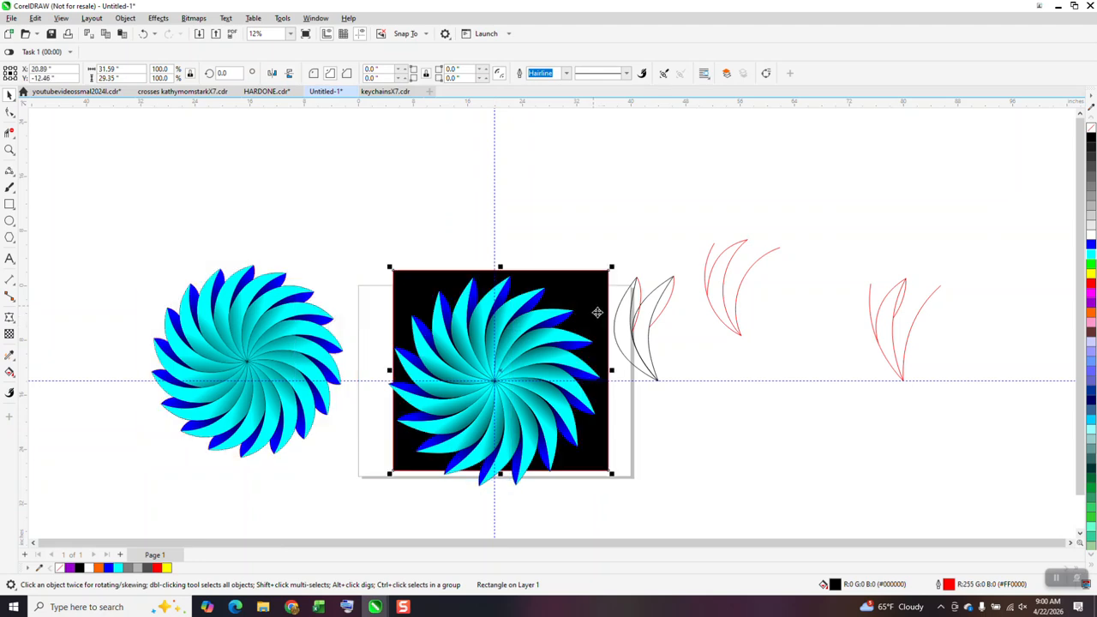
Examine the new pinwheel's shading and petal overlaps against the black background, both up close and as a whole
left_click(10, 149)
left_click_drag(384, 286, 600, 456)
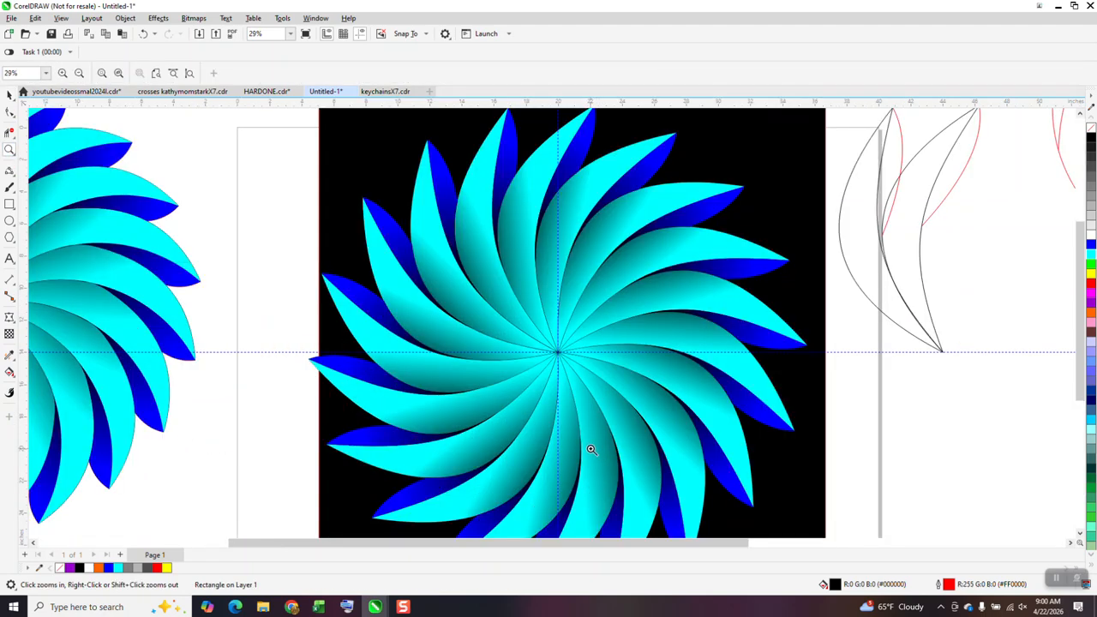
scroll(533, 316, "down", 1)
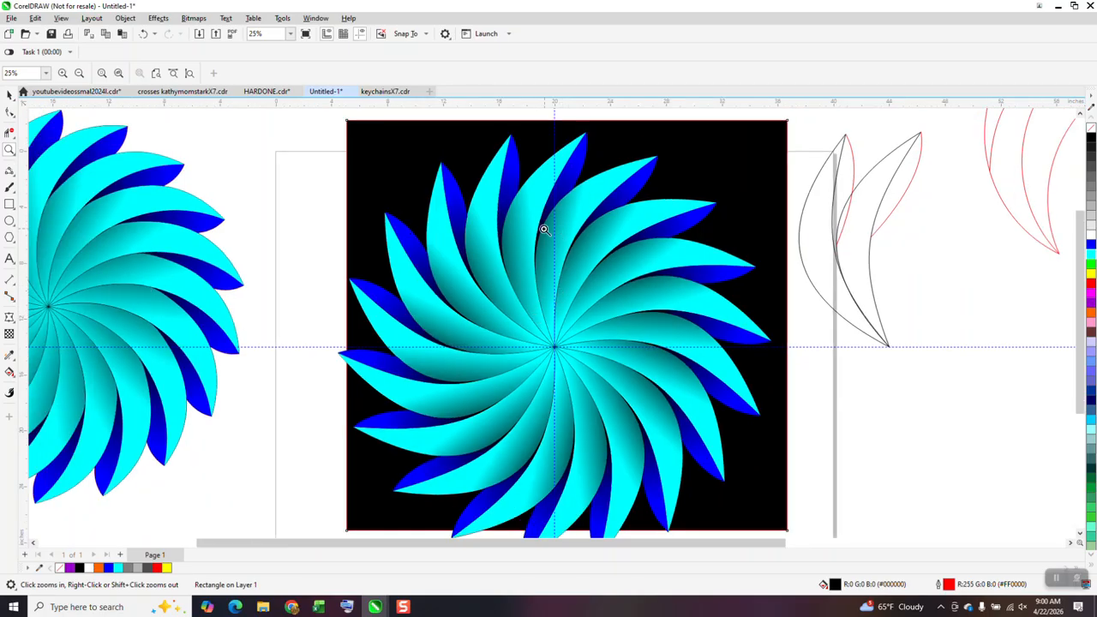
left_click(587, 371)
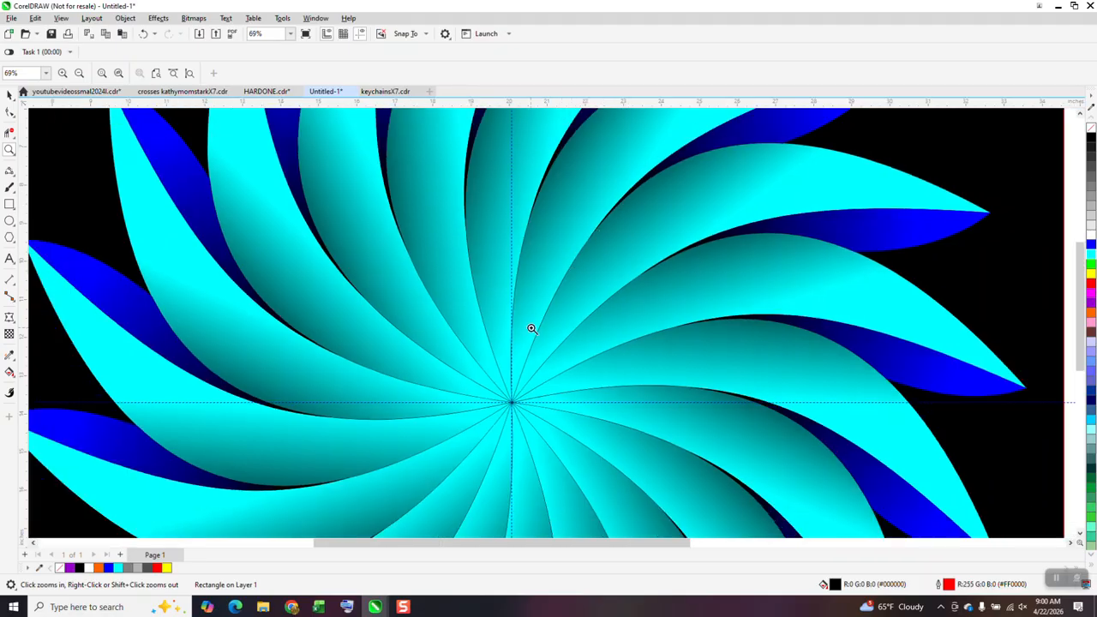
right_click(532, 328)
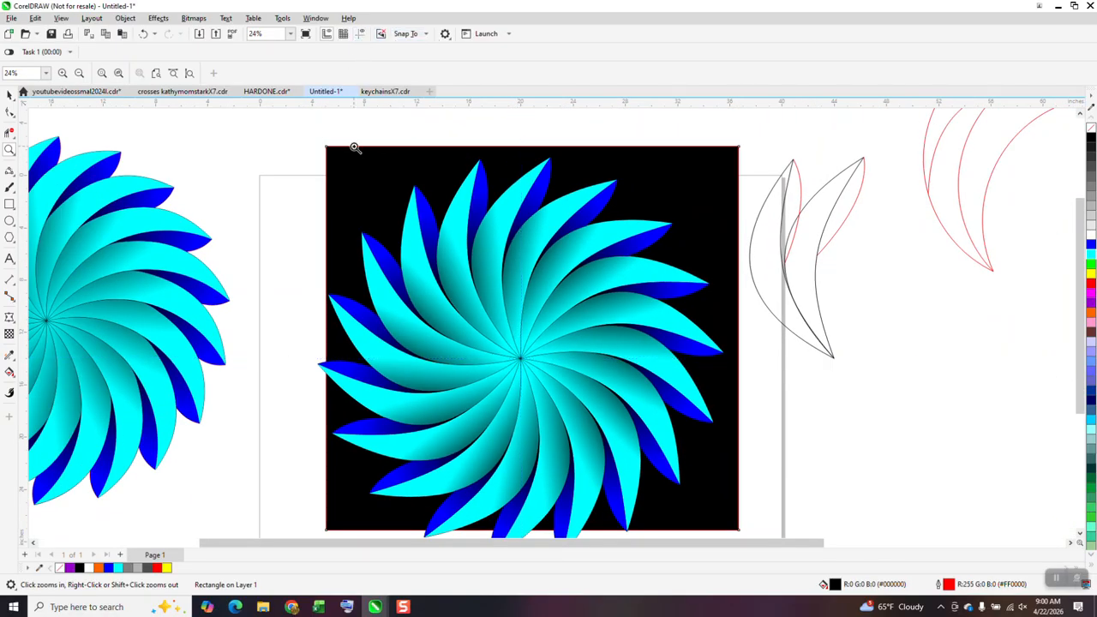
right_click(334, 269)
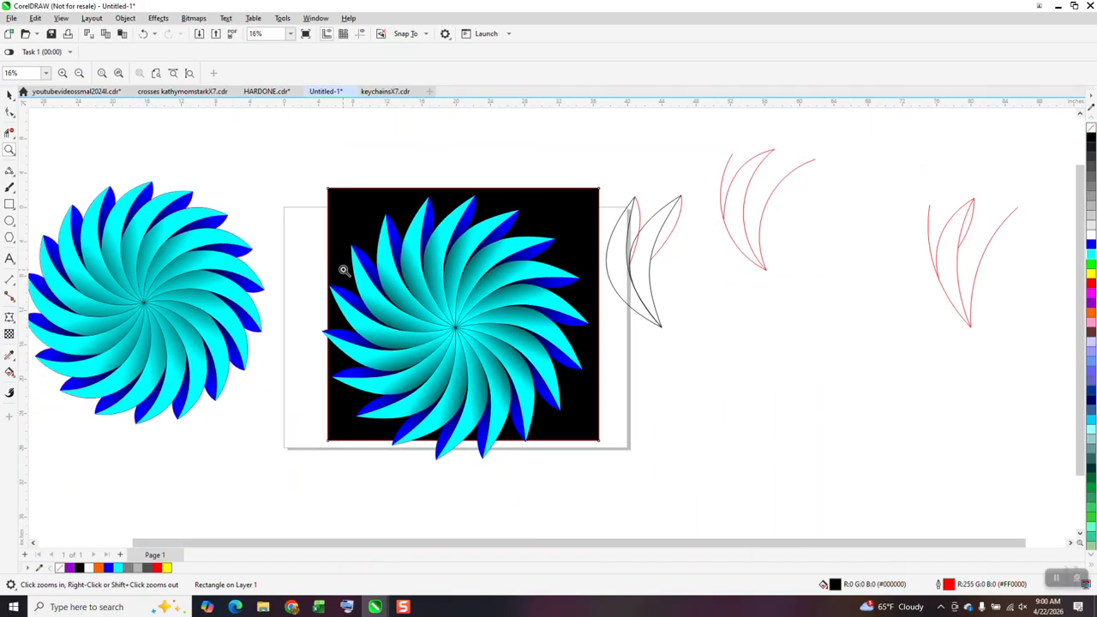